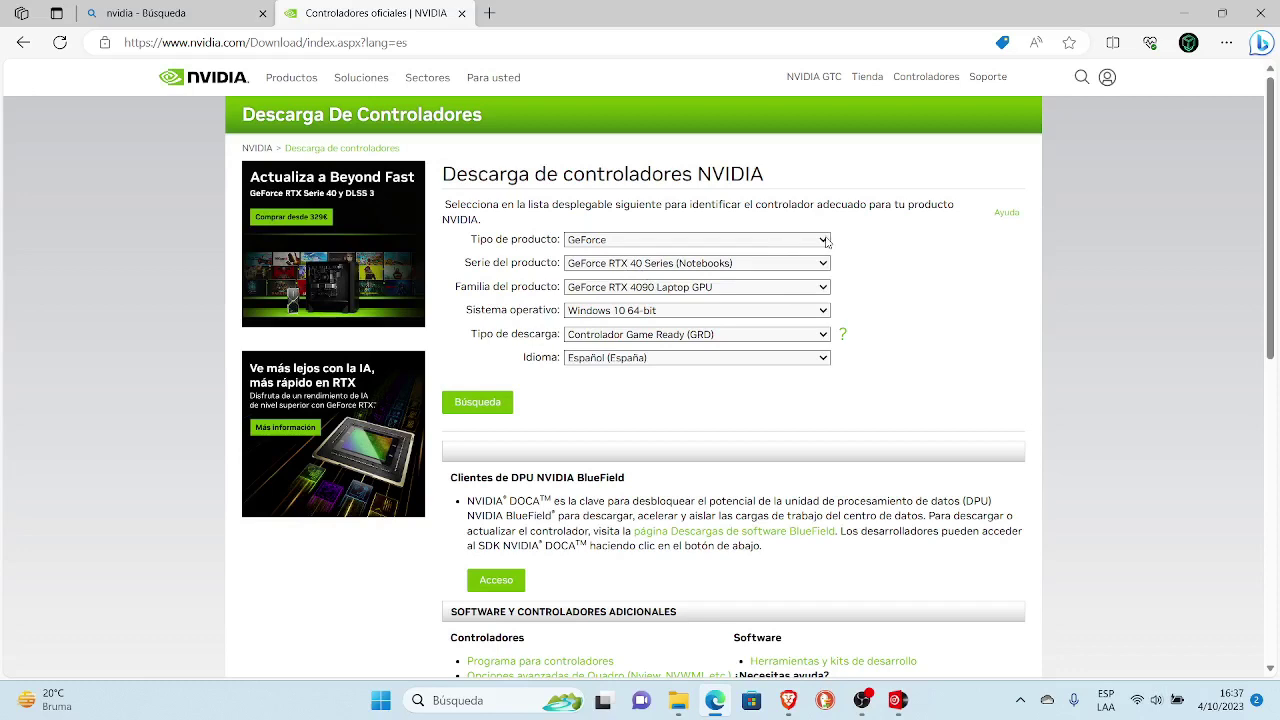
- With GeForce as product type, set the product series to GeForce GTX 16 Series (Notebooks) and open the product family list
left_click(825, 242)
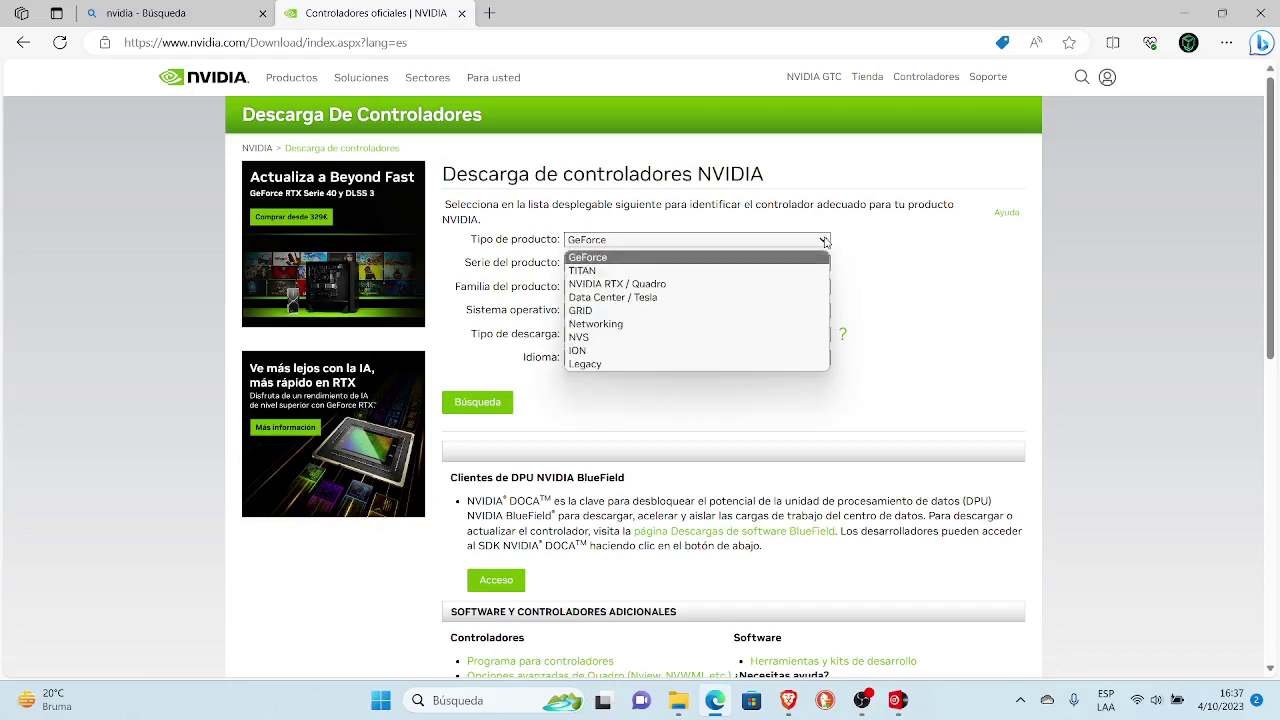
left_click(825, 242)
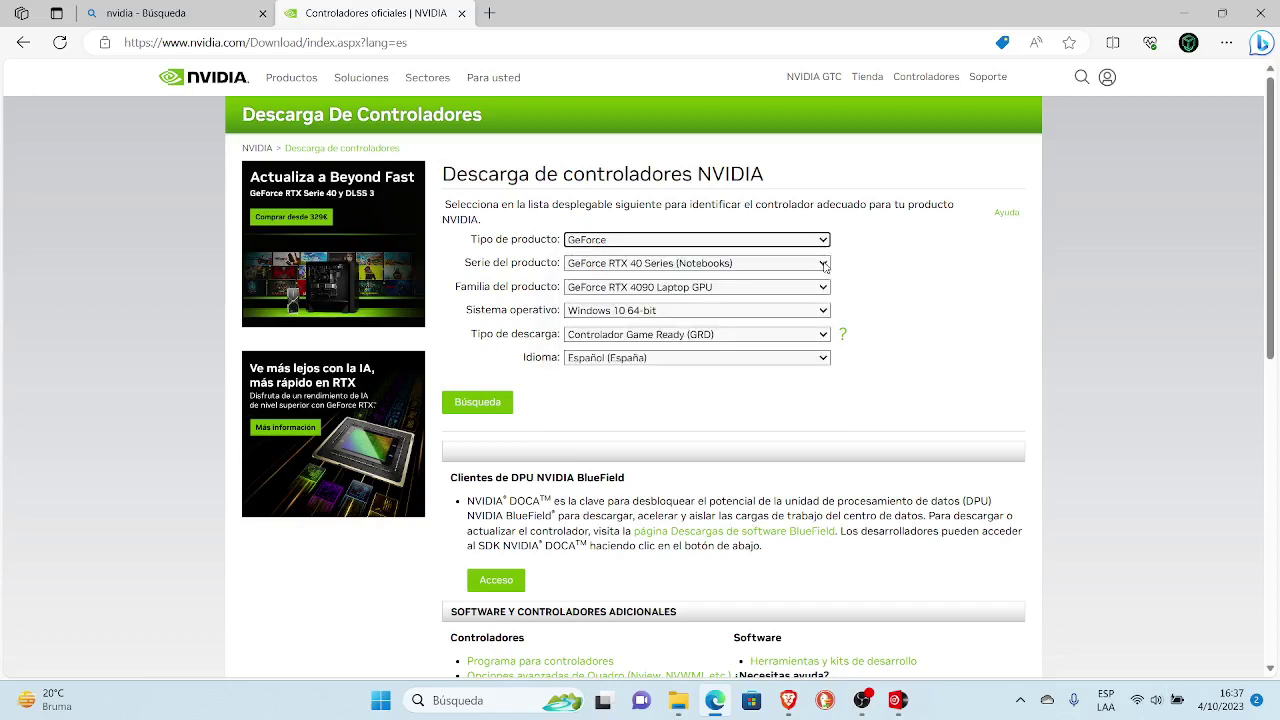
left_click(824, 263)
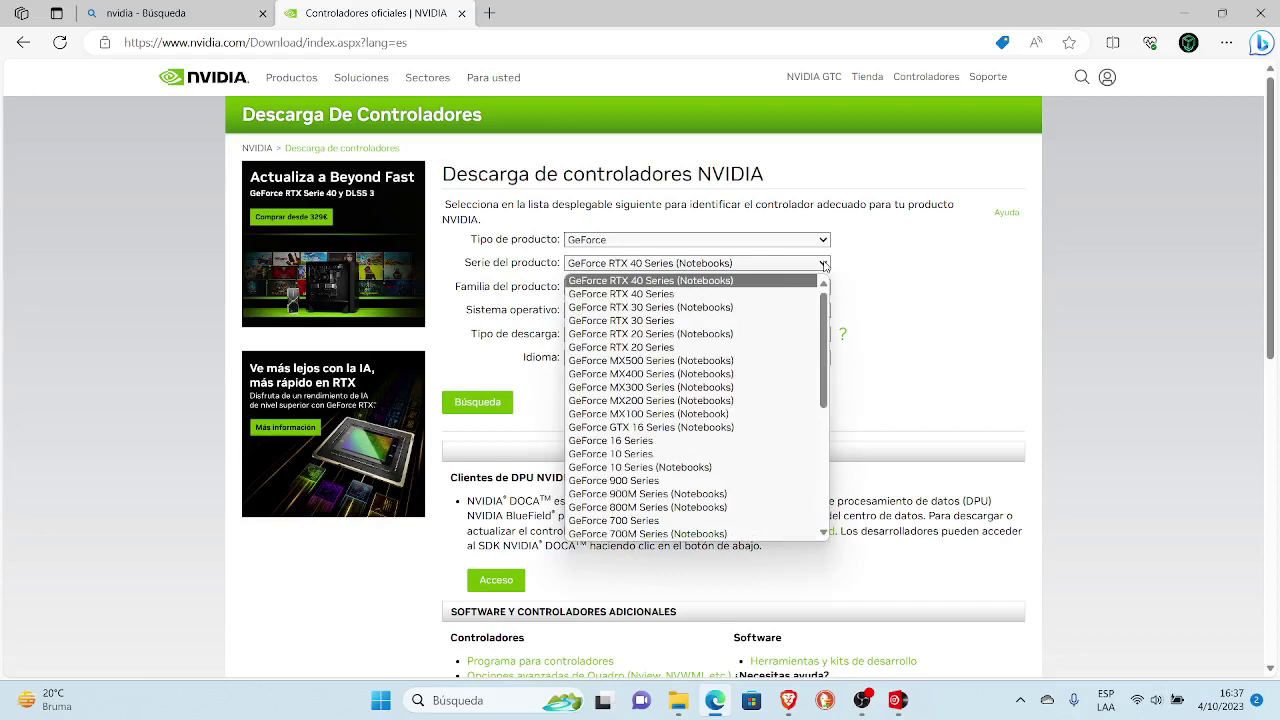
left_click(634, 430)
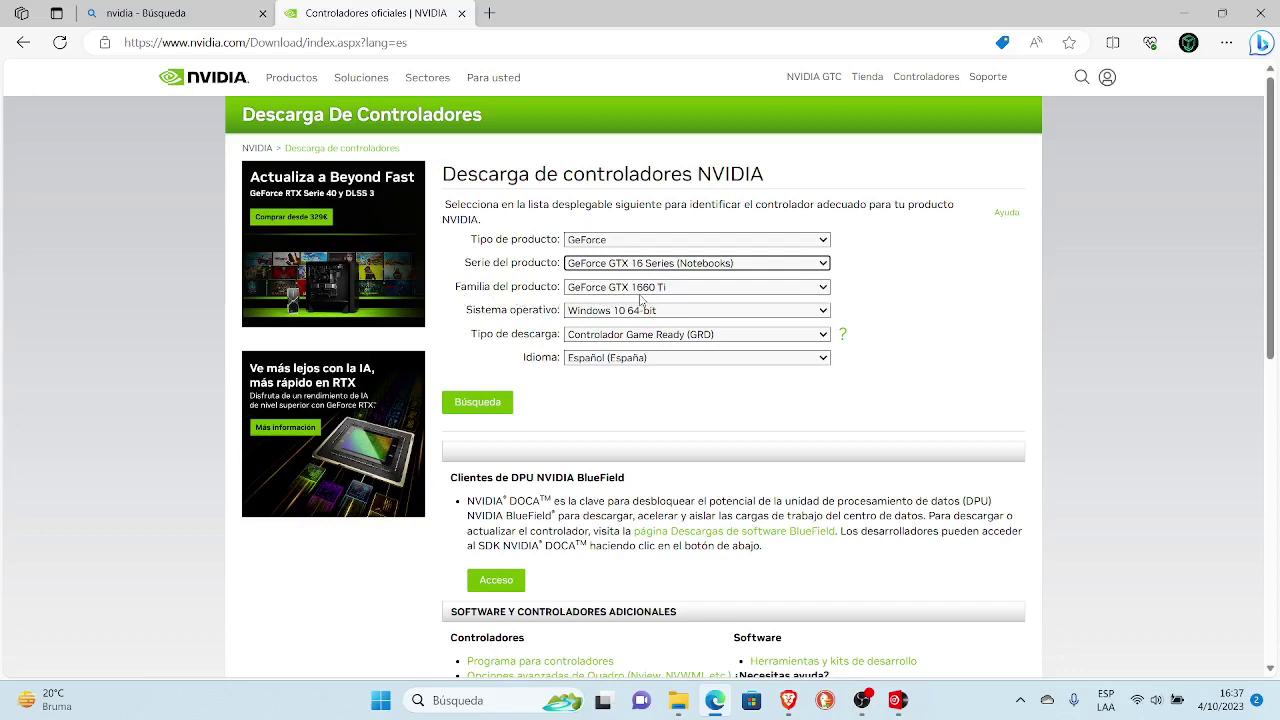
left_click(823, 288)
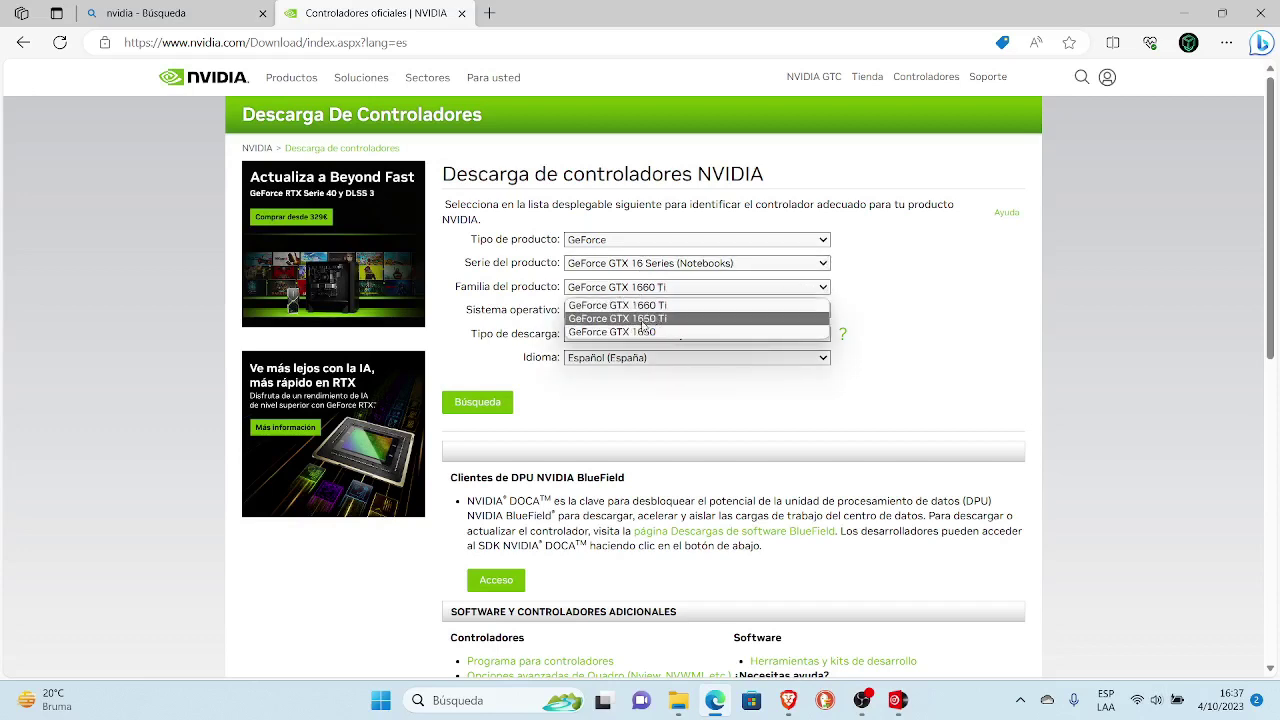
- Minimize the browser, bring up the already running VirtualDJ and close it
left_click(1184, 13)
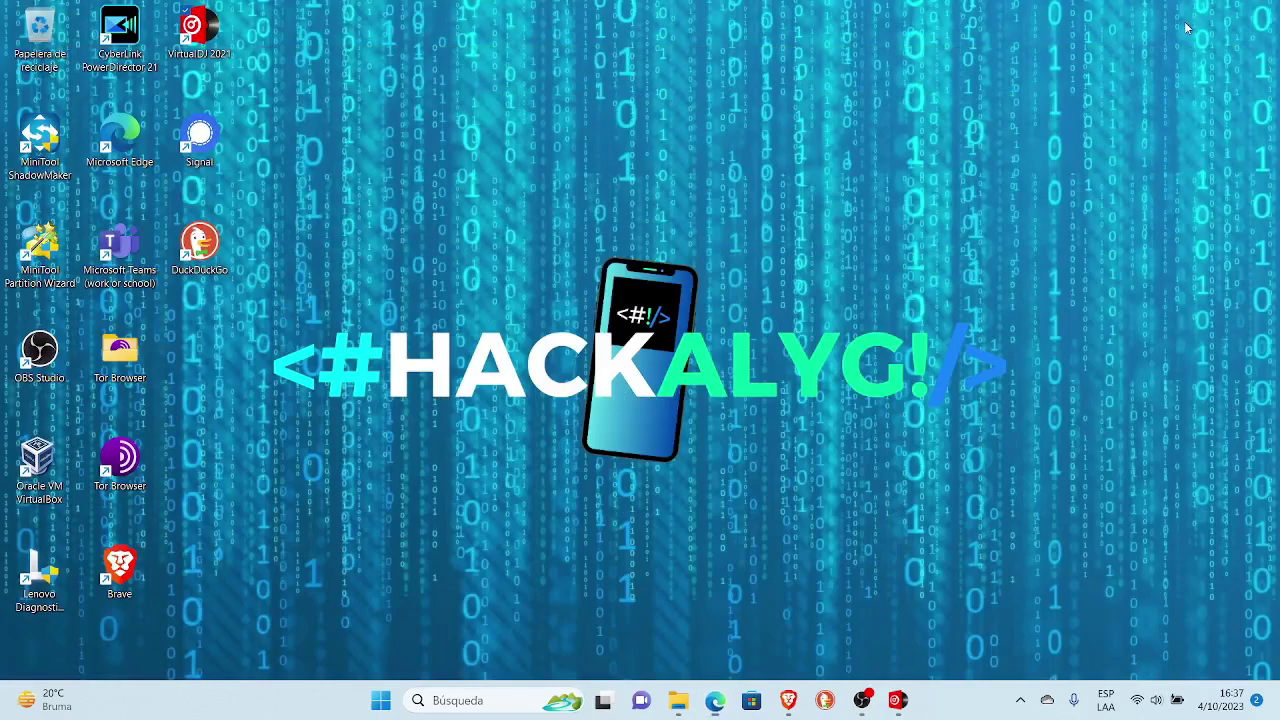
double_click(195, 30)
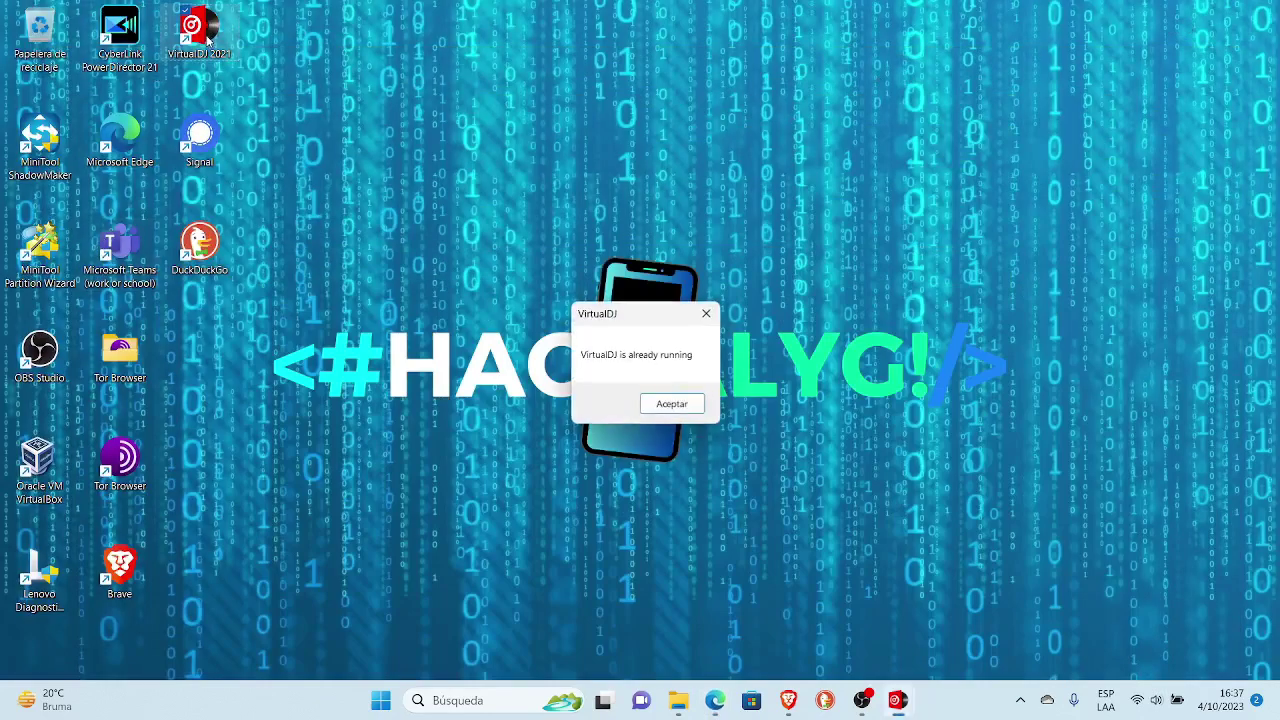
left_click(672, 403)
left_click(897, 700)
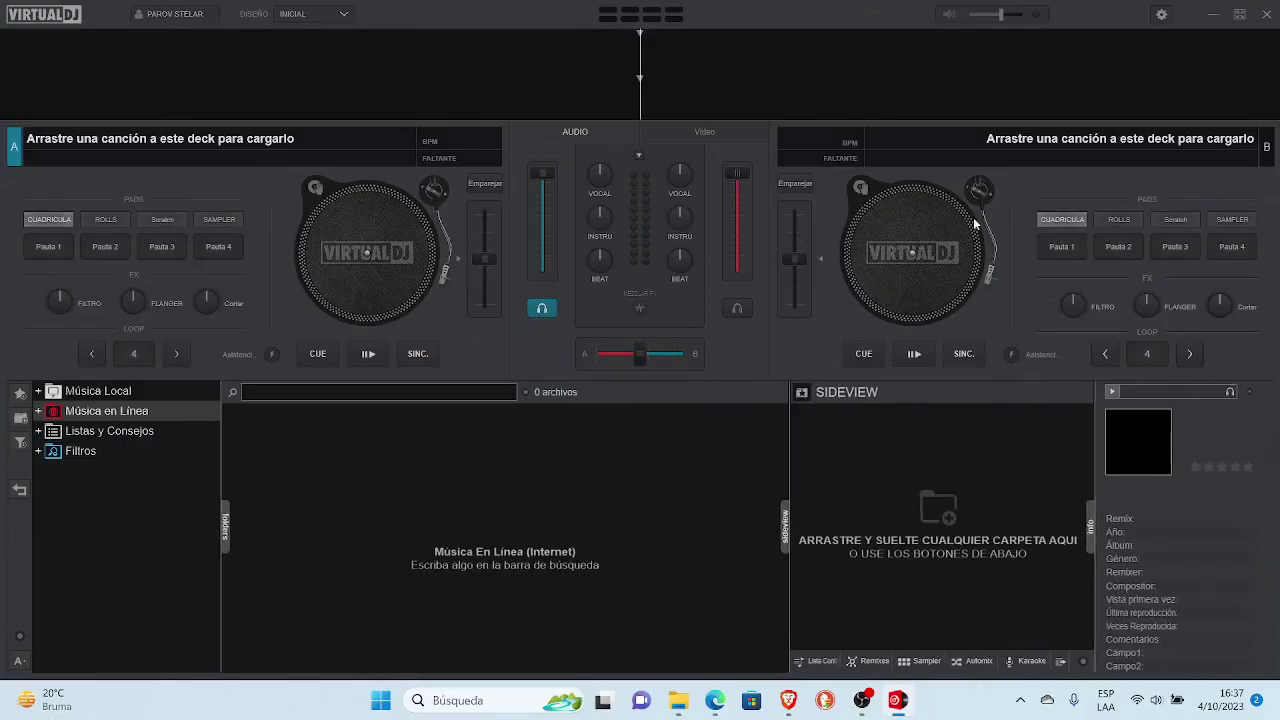
left_click(1266, 14)
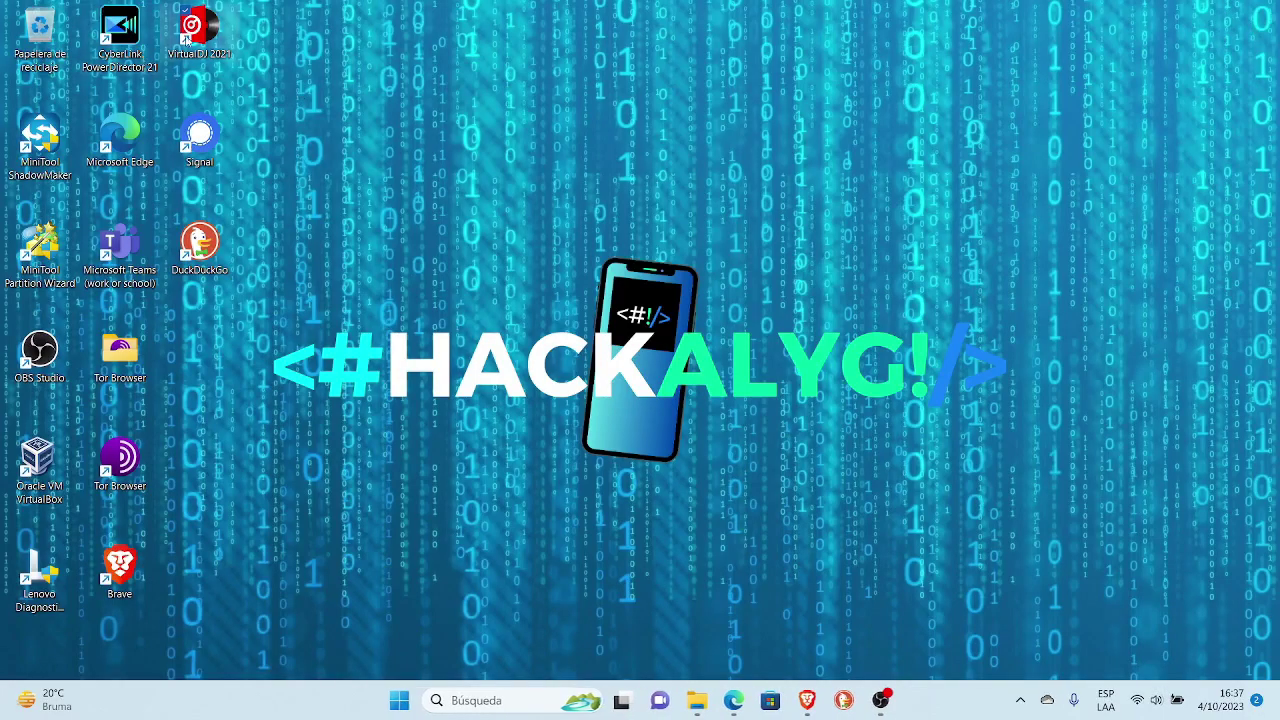
- Relaunch VirtualDJ to read which graphics card its video driver error names, and close the program
double_click(200, 32)
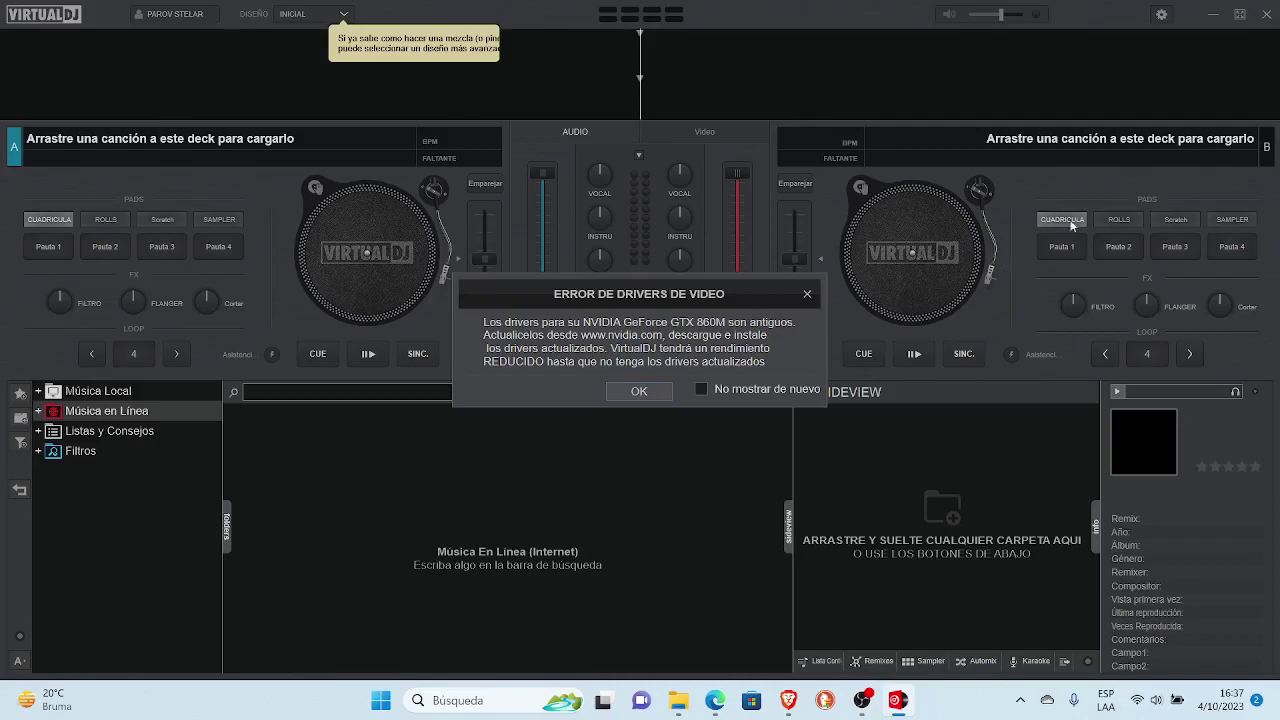
left_click(1208, 13)
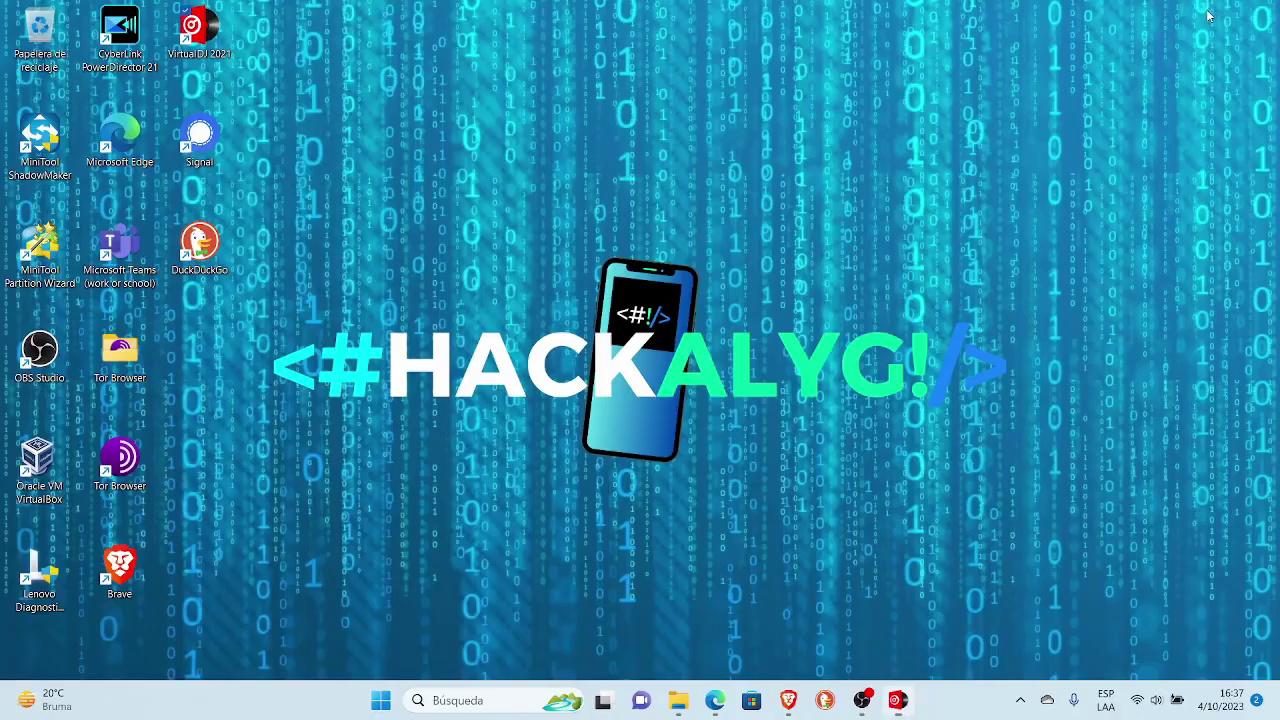
left_click(897, 700)
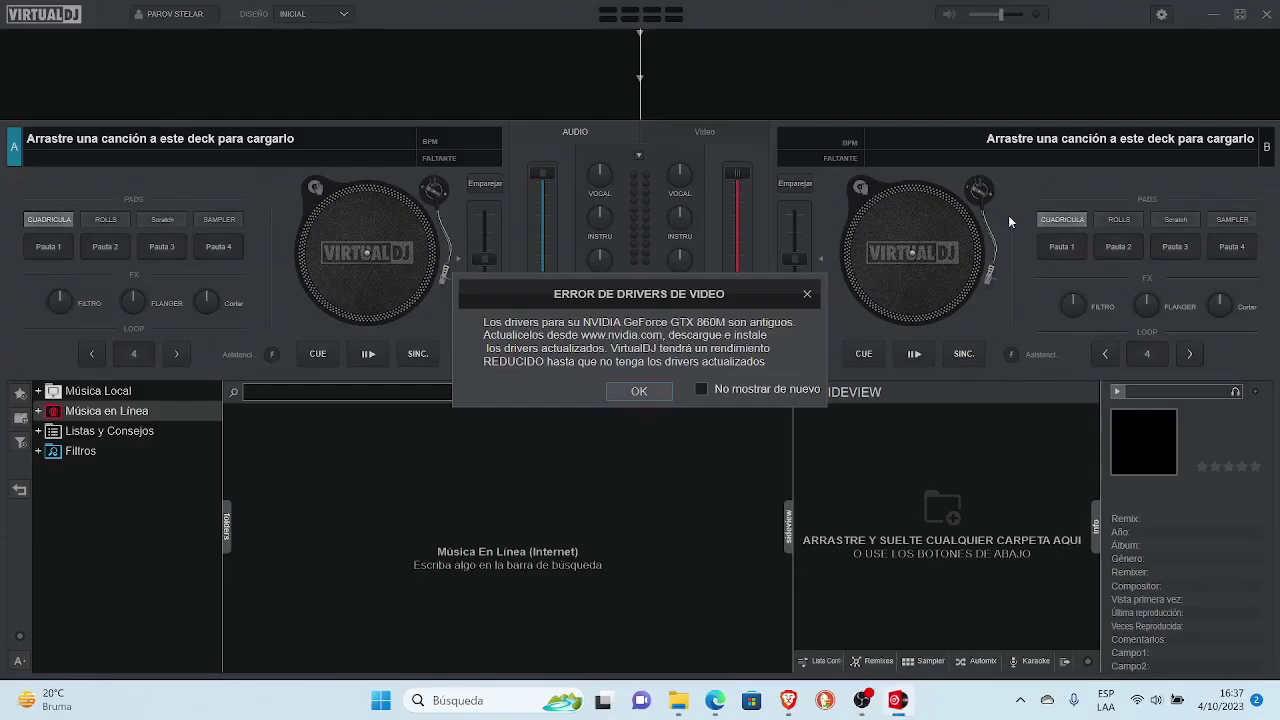
left_click(1267, 14)
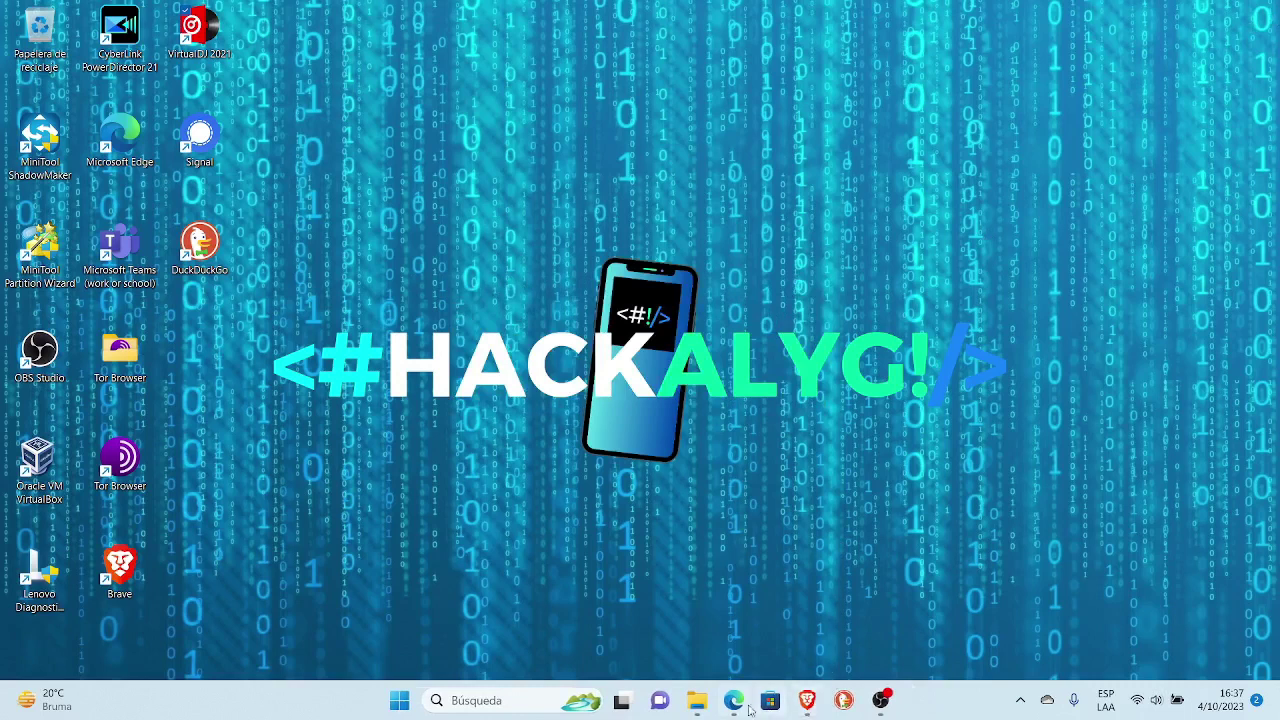
- Return to the NVIDIA driver page in Edge and reselect GeForce GTX 16 Series (Notebooks) as the product series
left_click(734, 700)
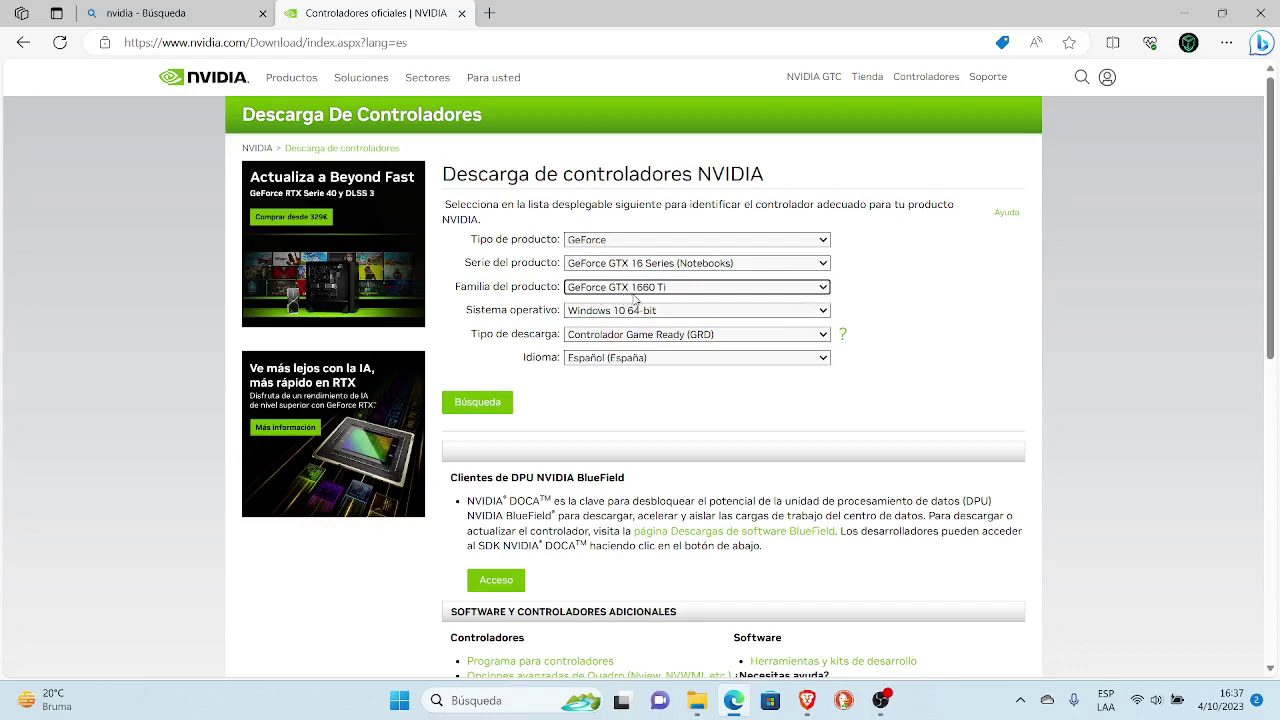
left_click(824, 288)
left_click(824, 288)
left_click(823, 264)
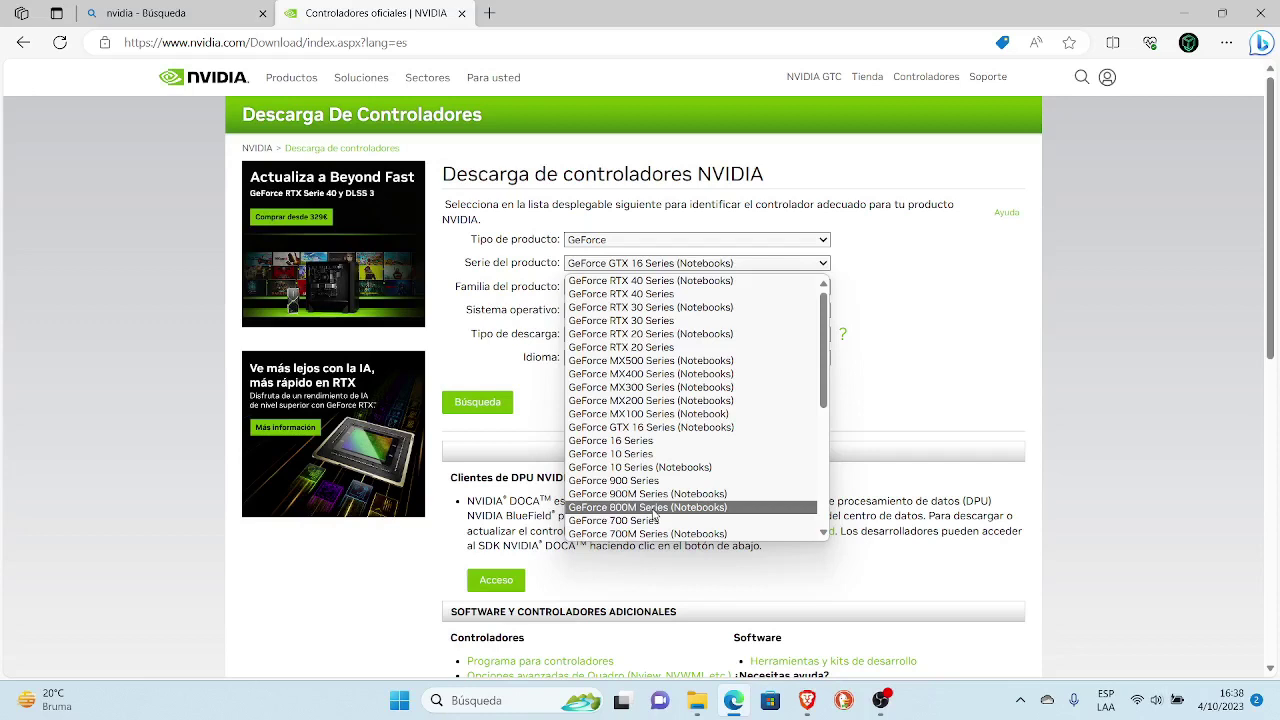
left_click(655, 431)
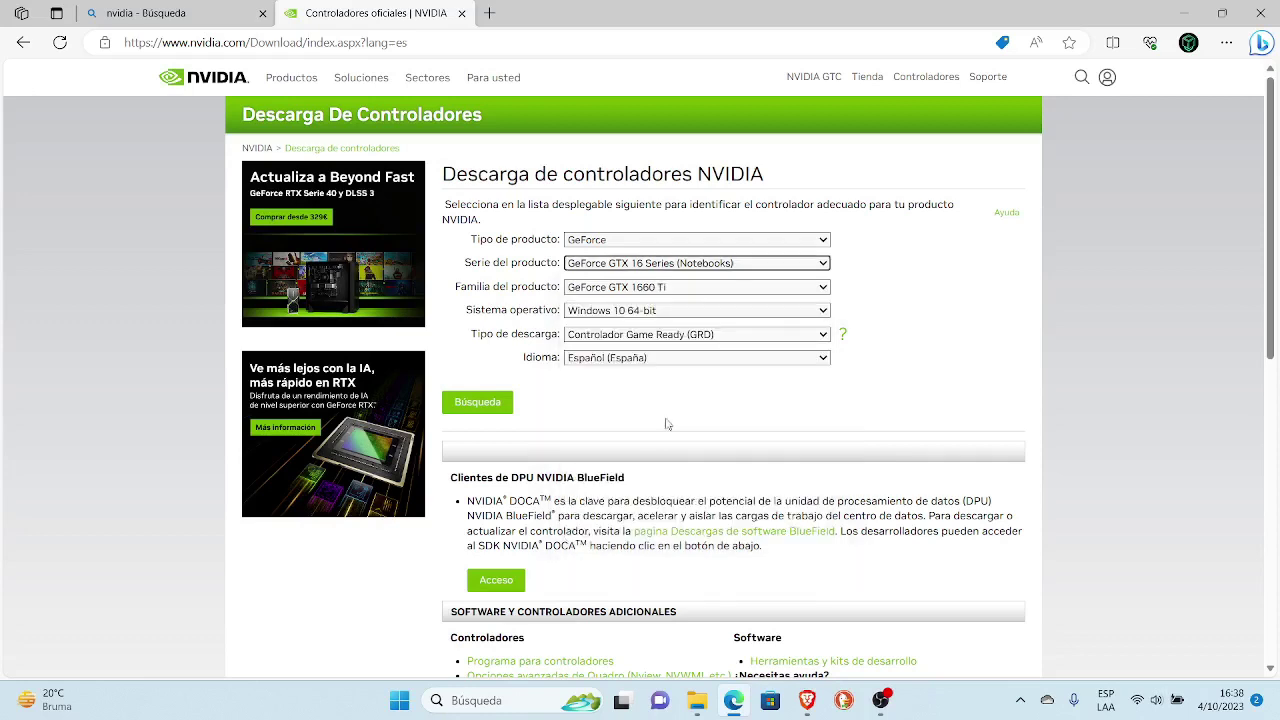
- Set the operating system to Windows 11 and keep Controlador Game Ready (GRD) as the download type
left_click(822, 312)
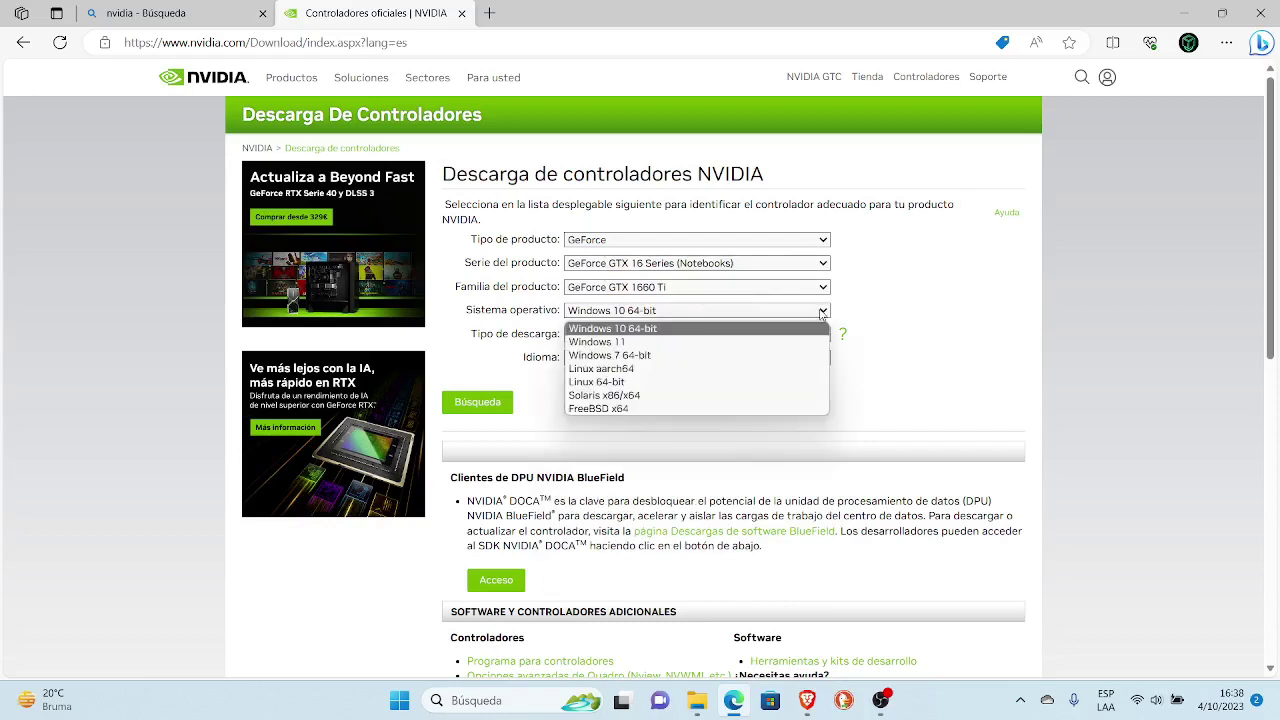
left_click(612, 342)
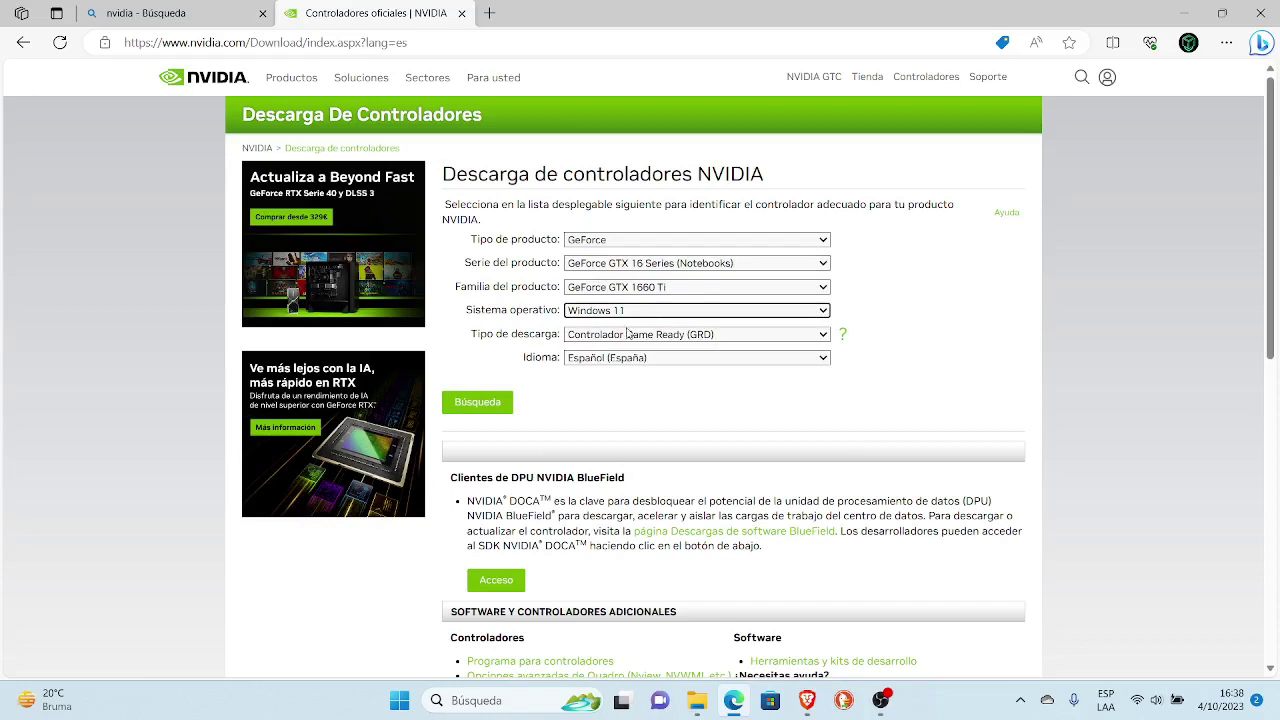
left_click(823, 311)
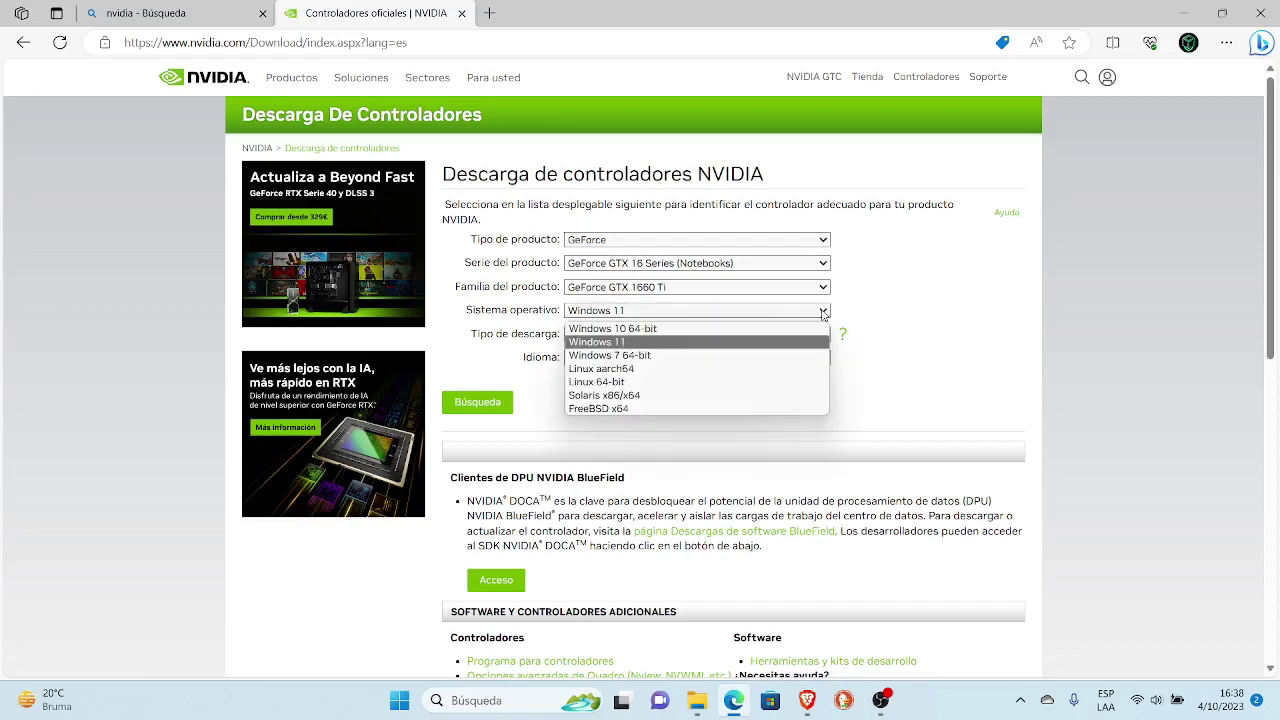
left_click(823, 313)
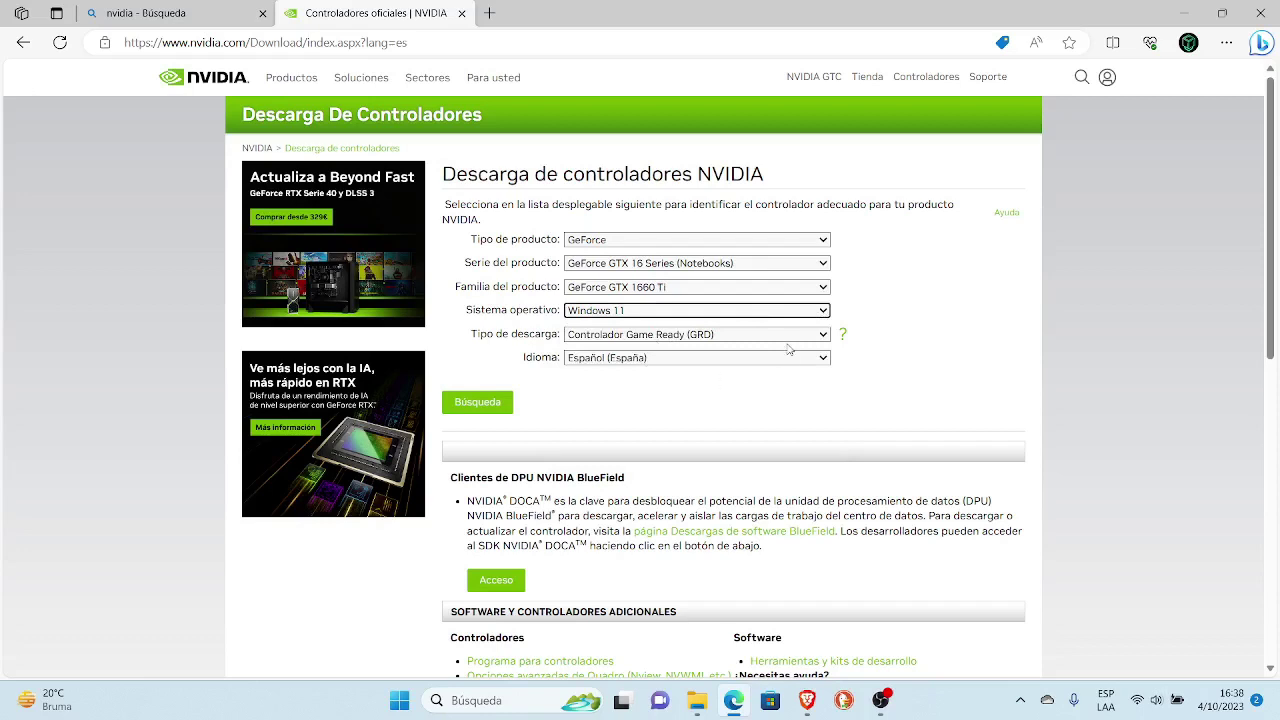
left_click(824, 336)
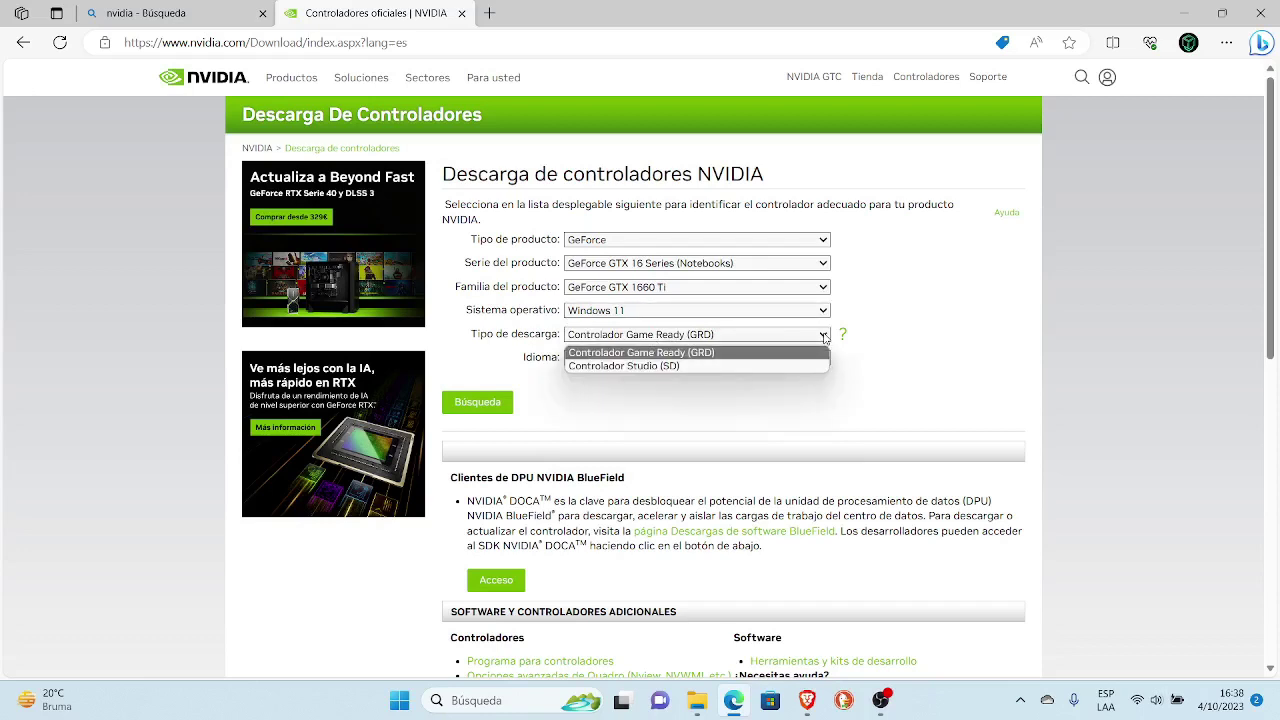
left_click(824, 336)
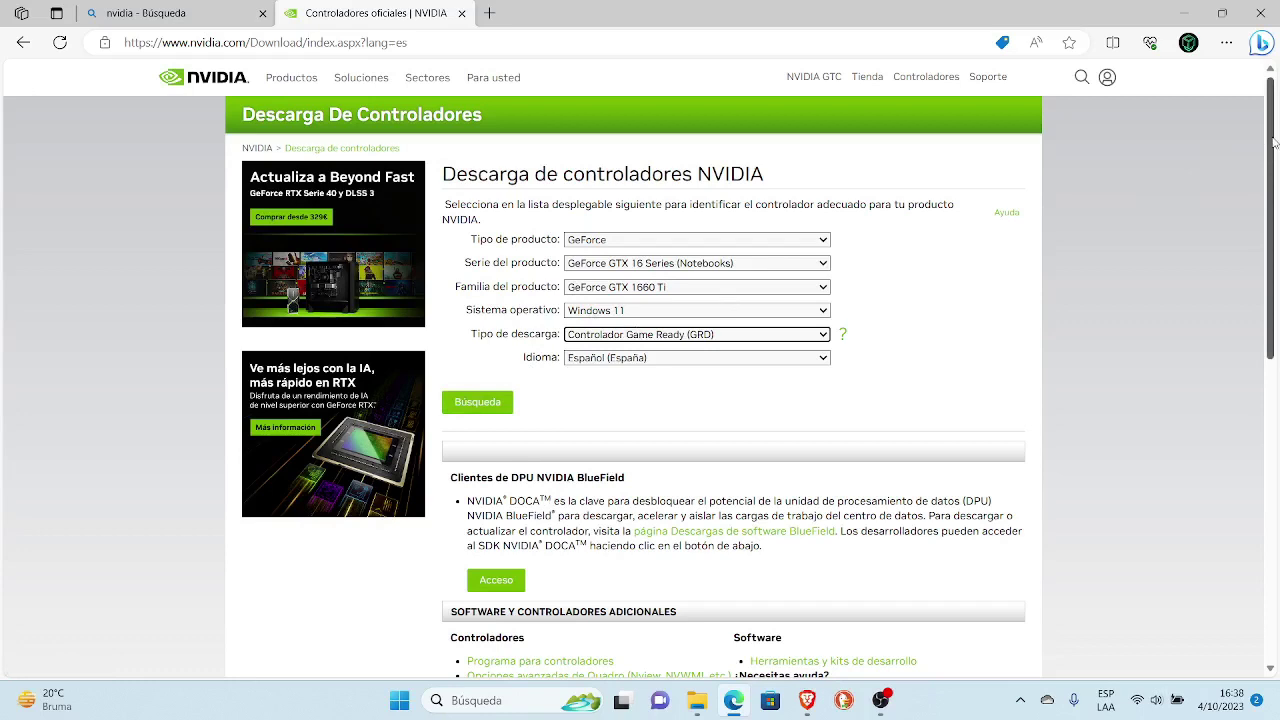
- Search for the matching driver and request the download of the GeForce Game Ready controller 537.42
left_click_drag(1275, 143, 1275, 159)
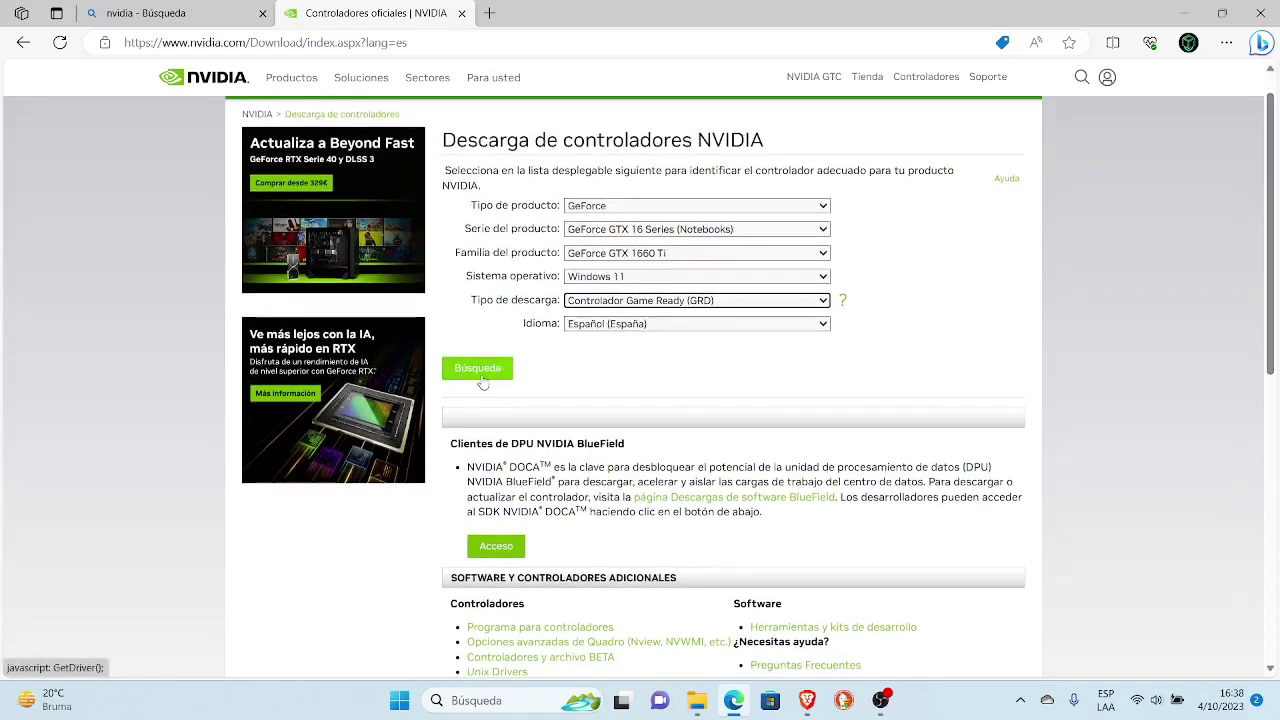
left_click(487, 369)
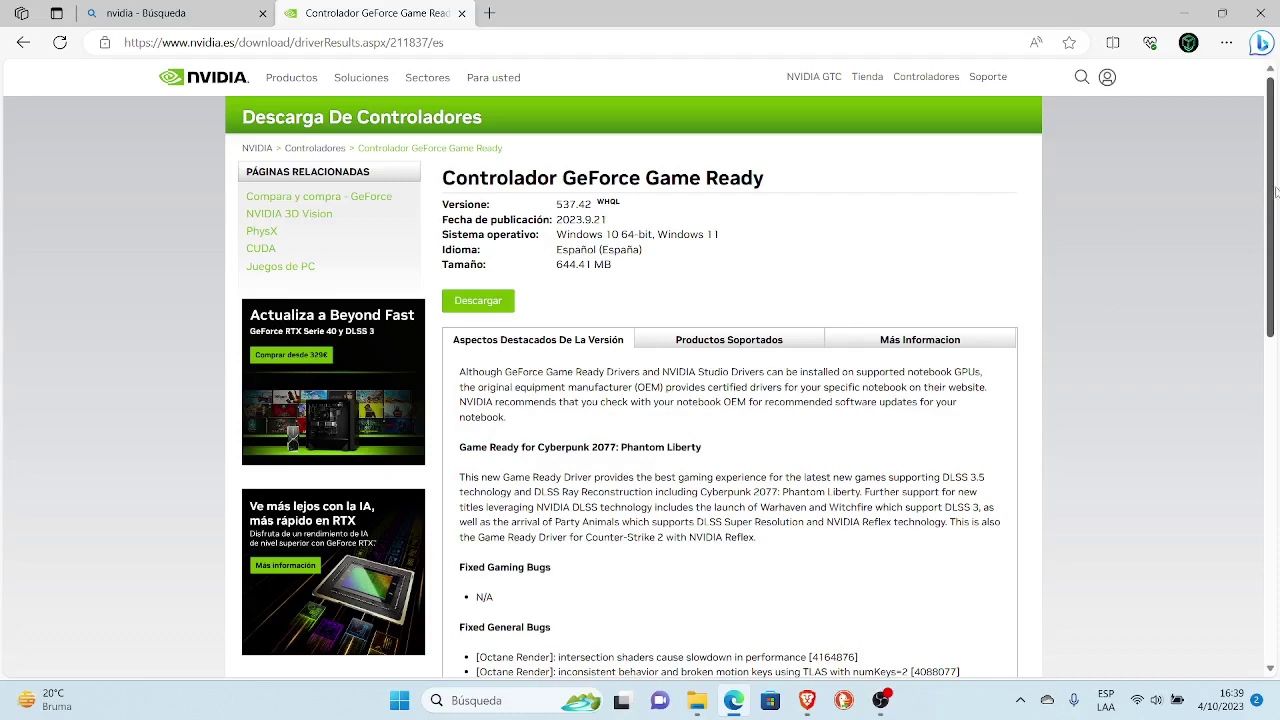
left_click_drag(1272, 174, 1250, 152)
left_click(474, 302)
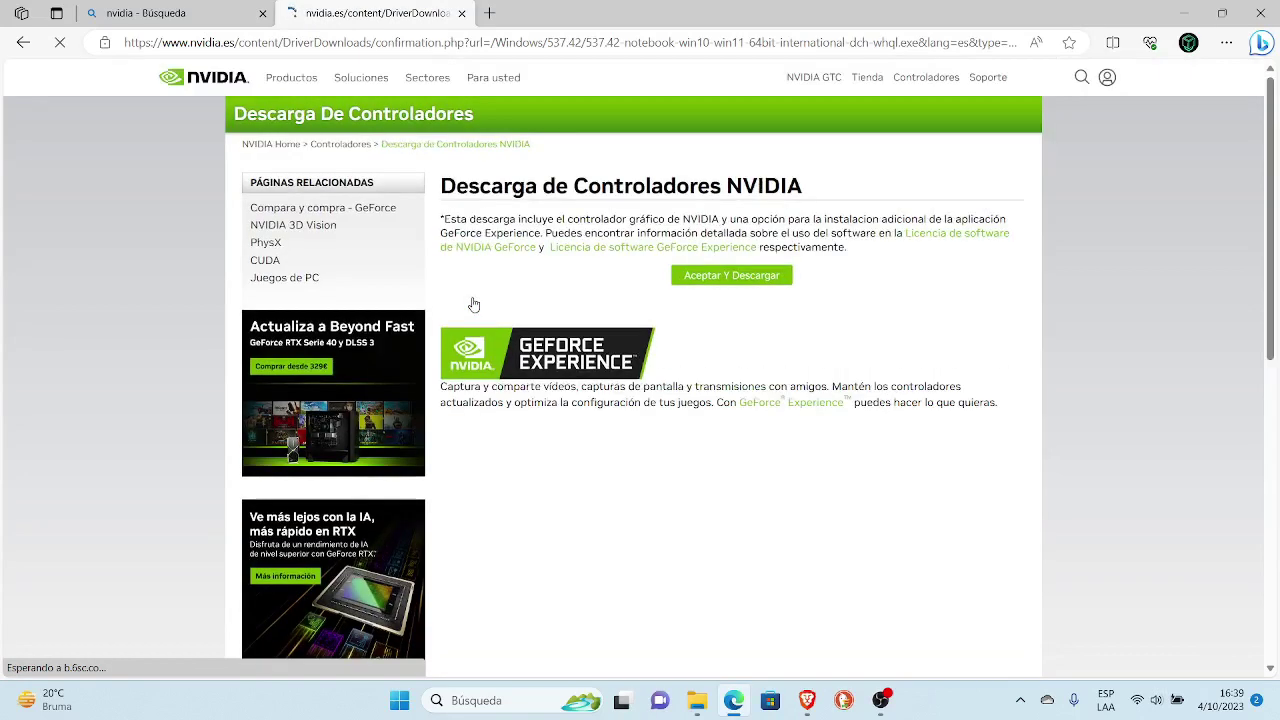
- Accept the driver download and bring up its Save As dialog, cancelling without saving another copy
left_click(727, 280)
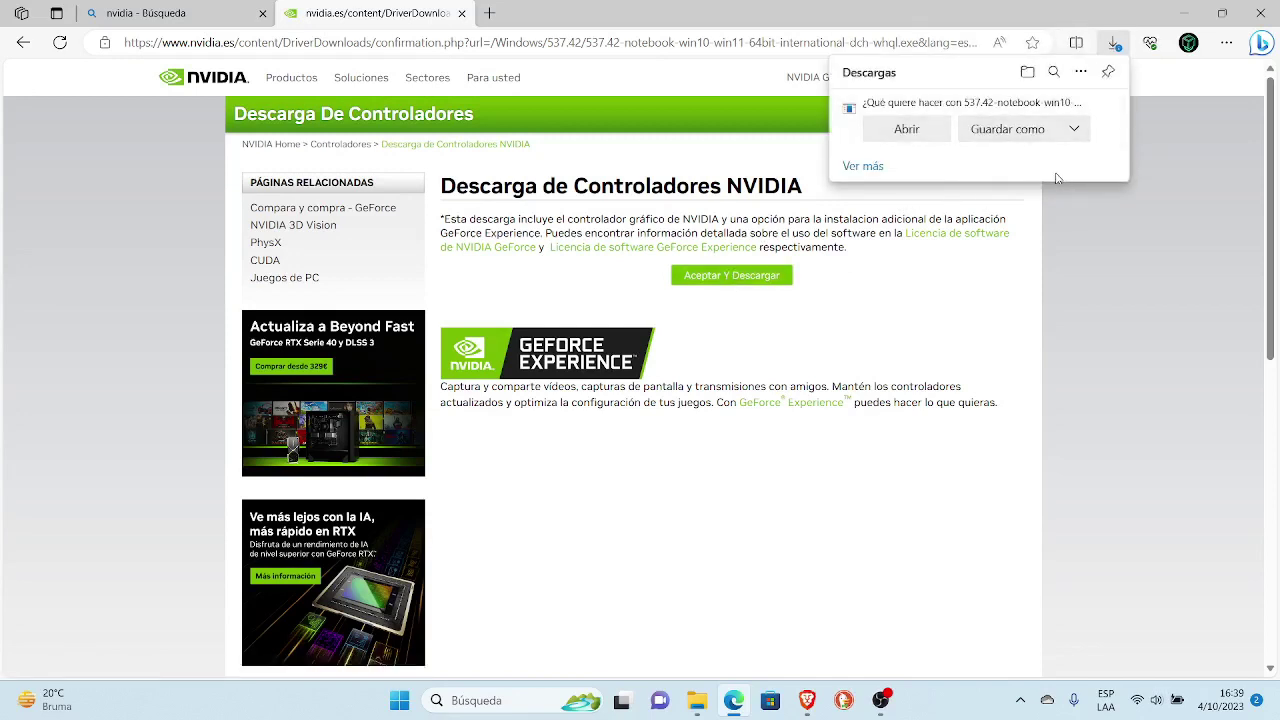
left_click(997, 131)
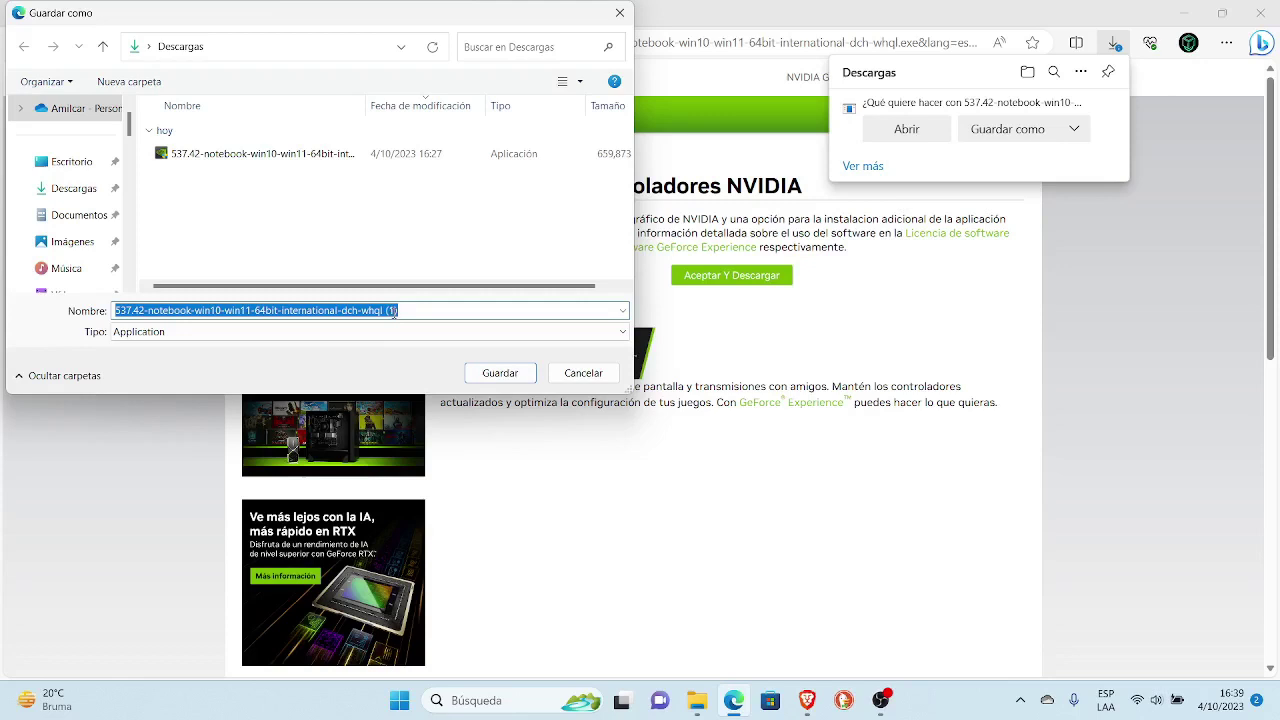
left_click(581, 373)
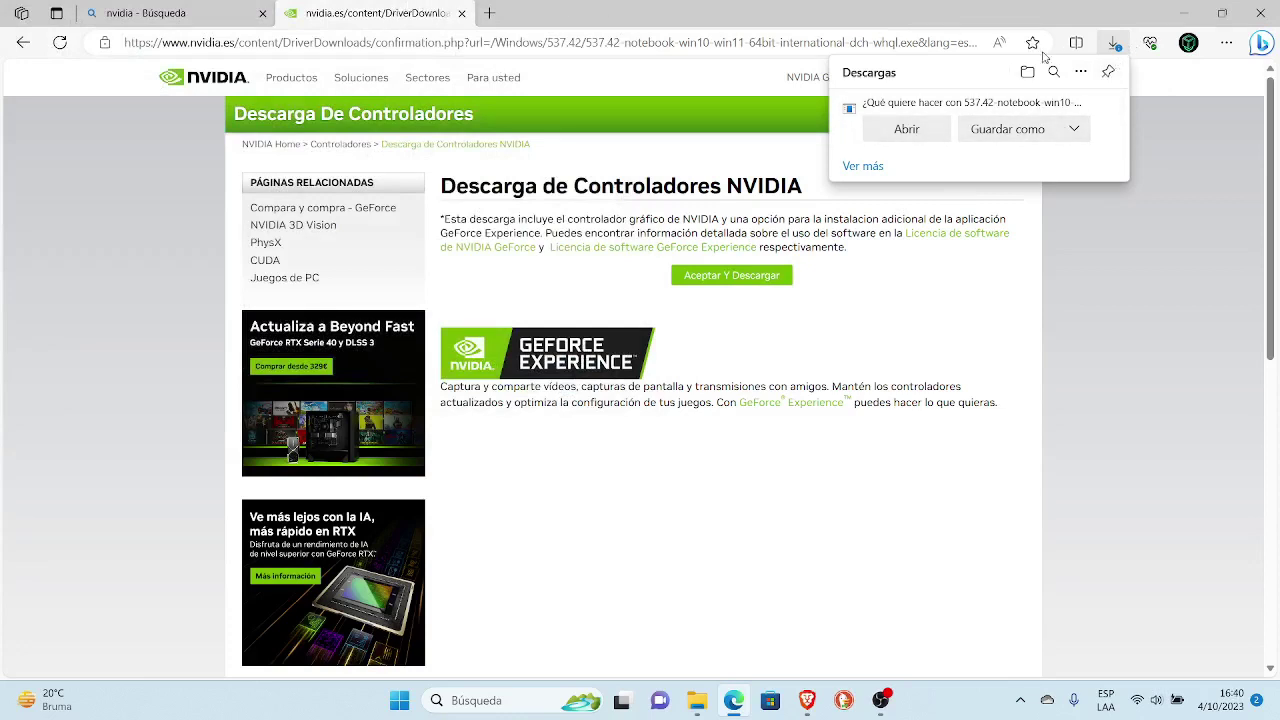
- Run the 537.42-notebook-win10-win11-64bit-international-dch-whql installer from the Descargas folder as administrator and extract its files to the default path
left_click(1183, 13)
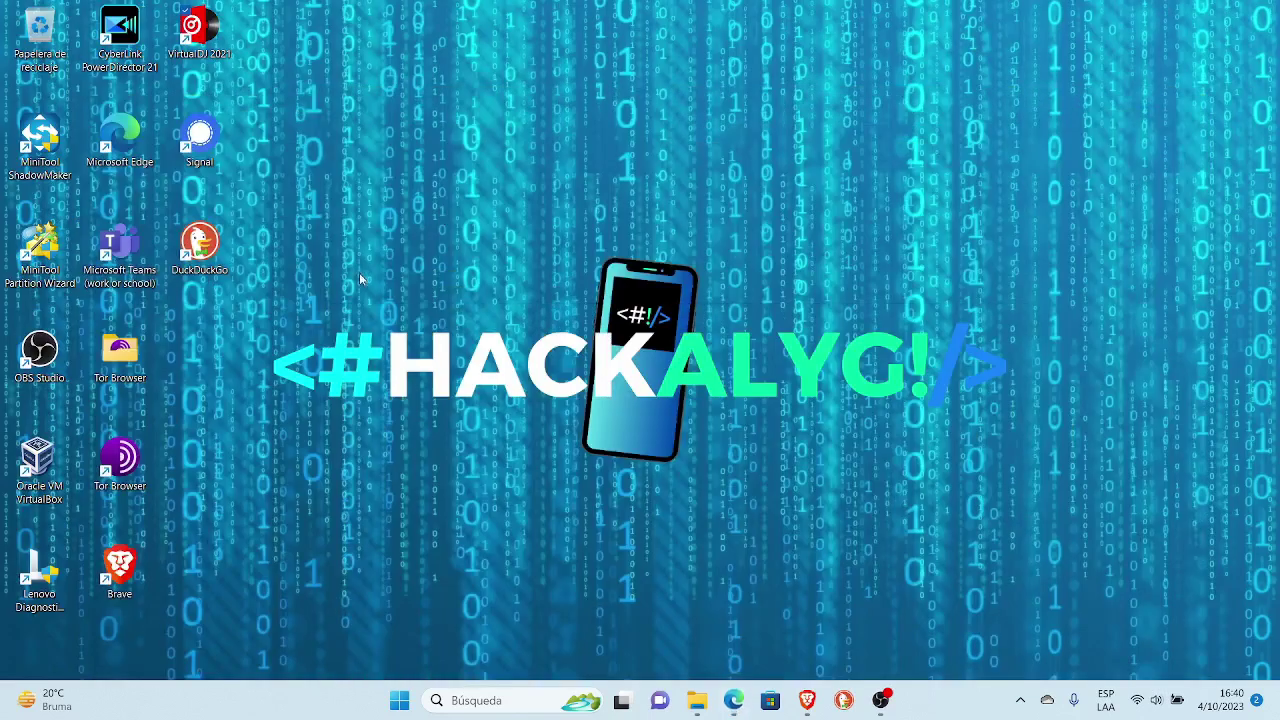
left_click(697, 700)
left_click(462, 304)
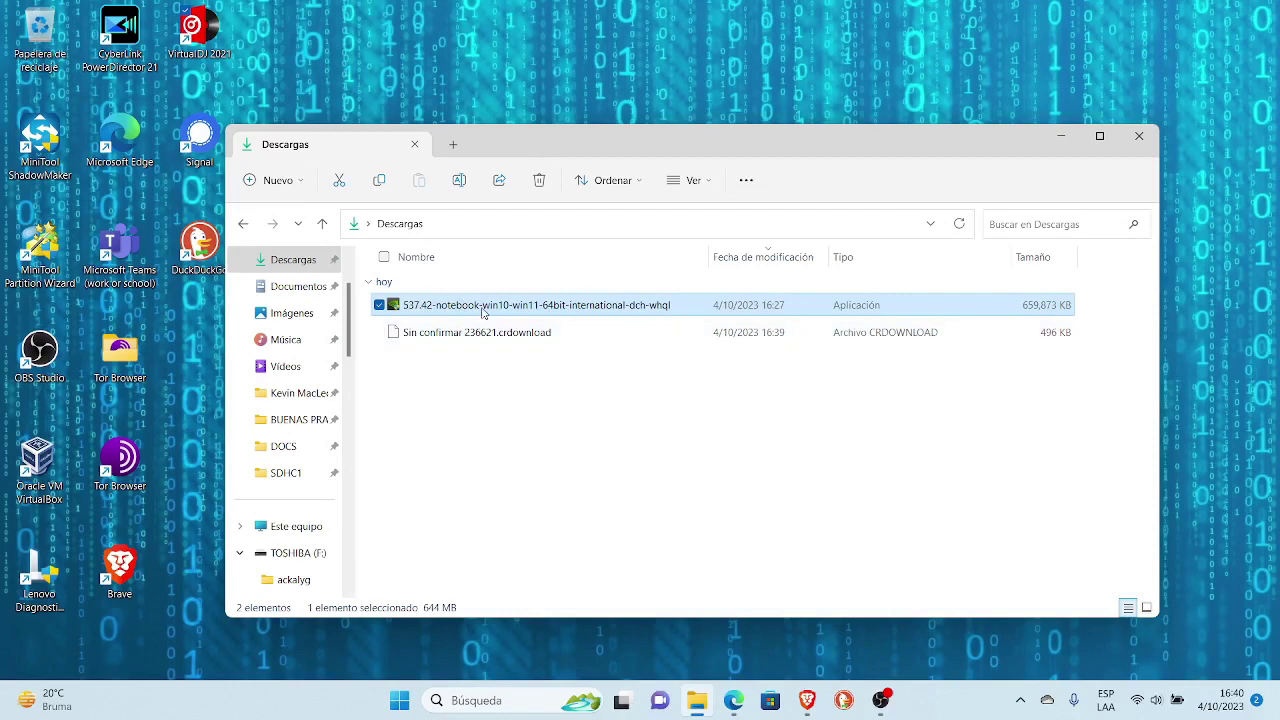
right_click(482, 312)
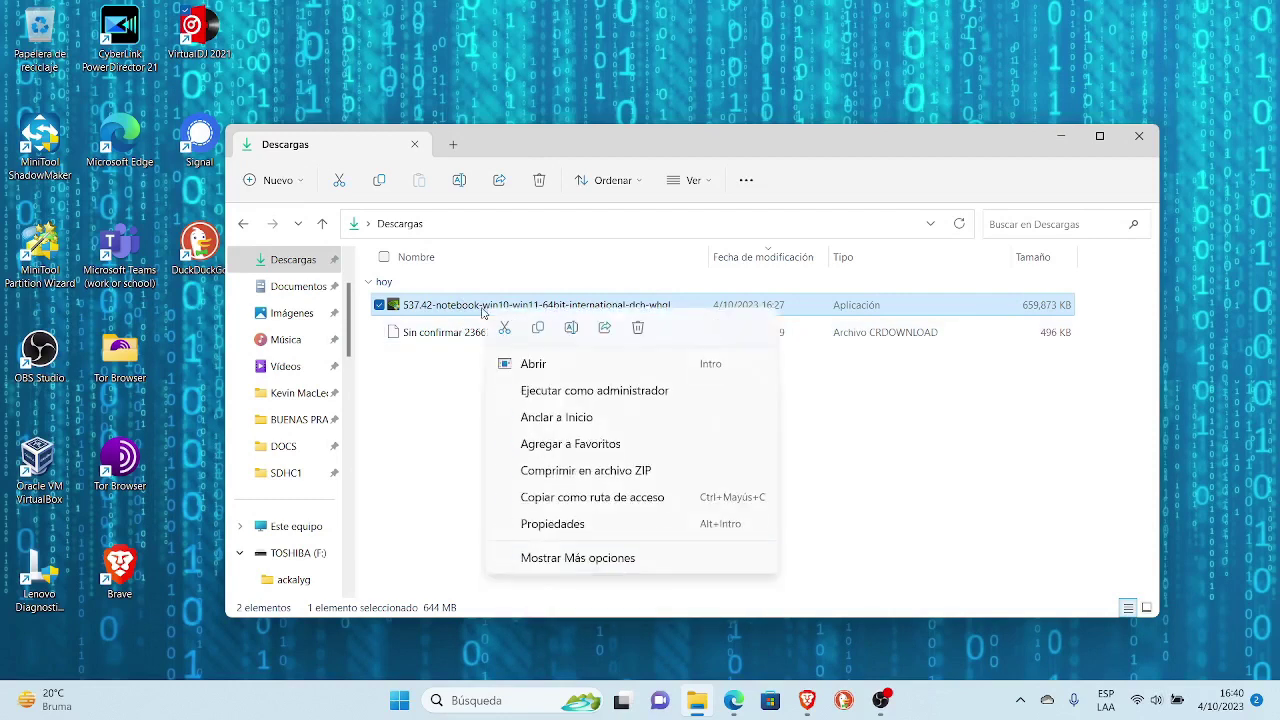
left_click(580, 391)
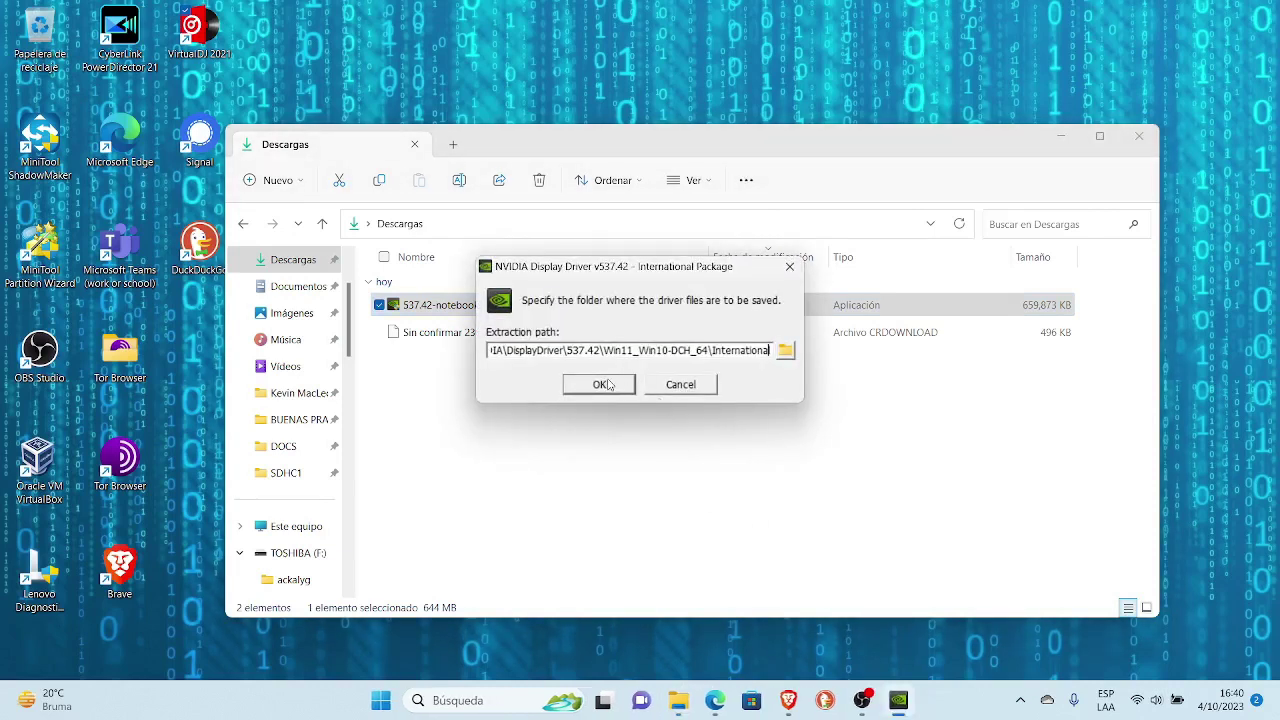
left_click(604, 384)
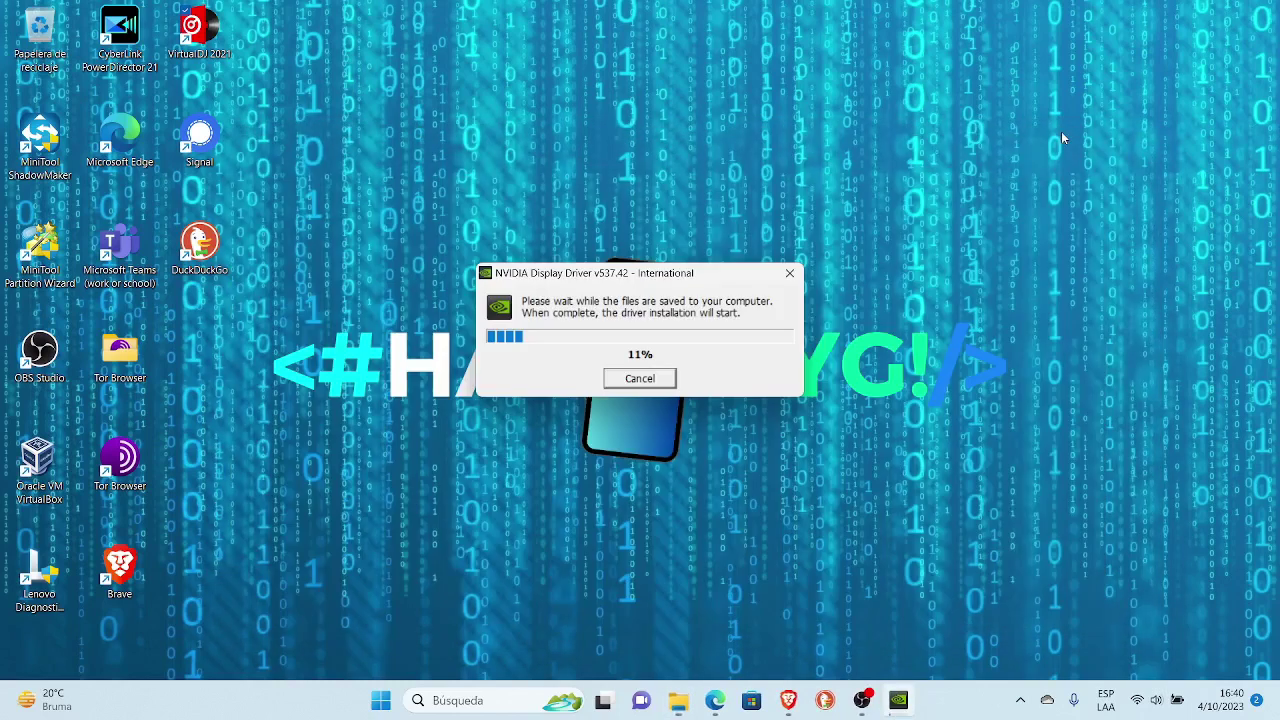
left_click(1059, 136)
left_click(862, 705)
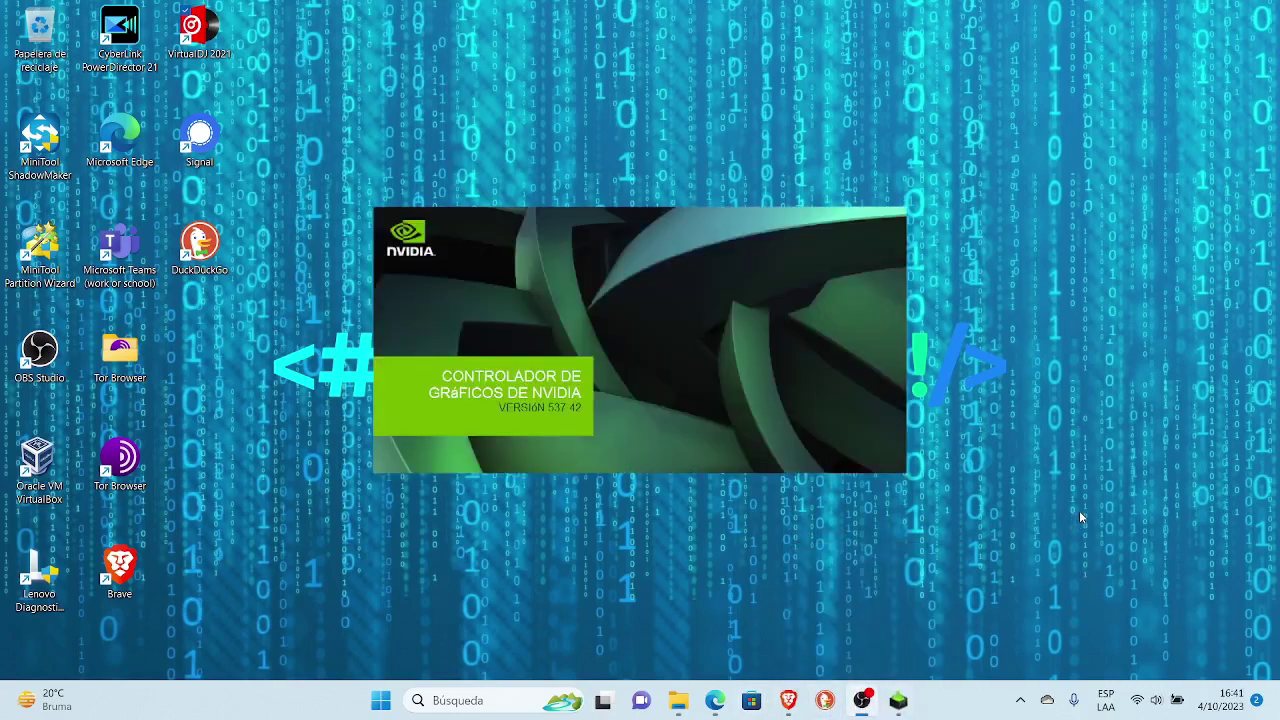
mouse_move(871, 706)
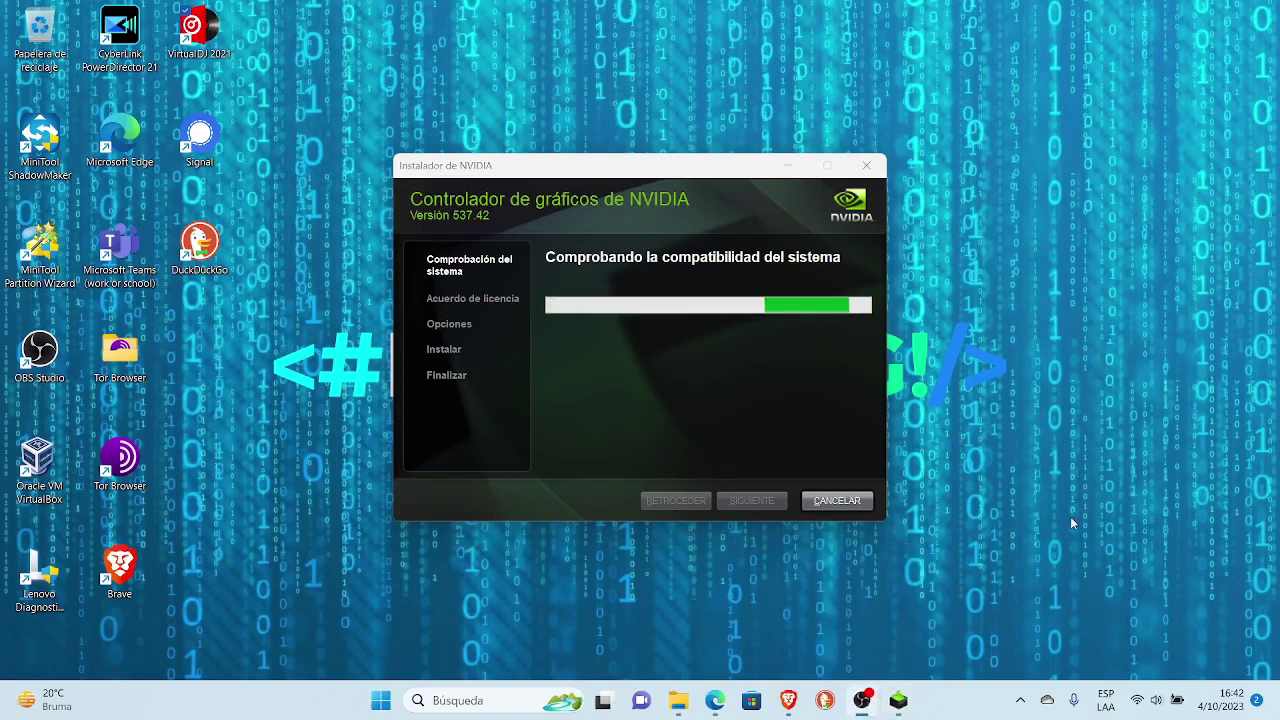
- Accept the licence for the NVIDIA graphics driver with GeForce Experience and start the Express installation
left_click(862, 701)
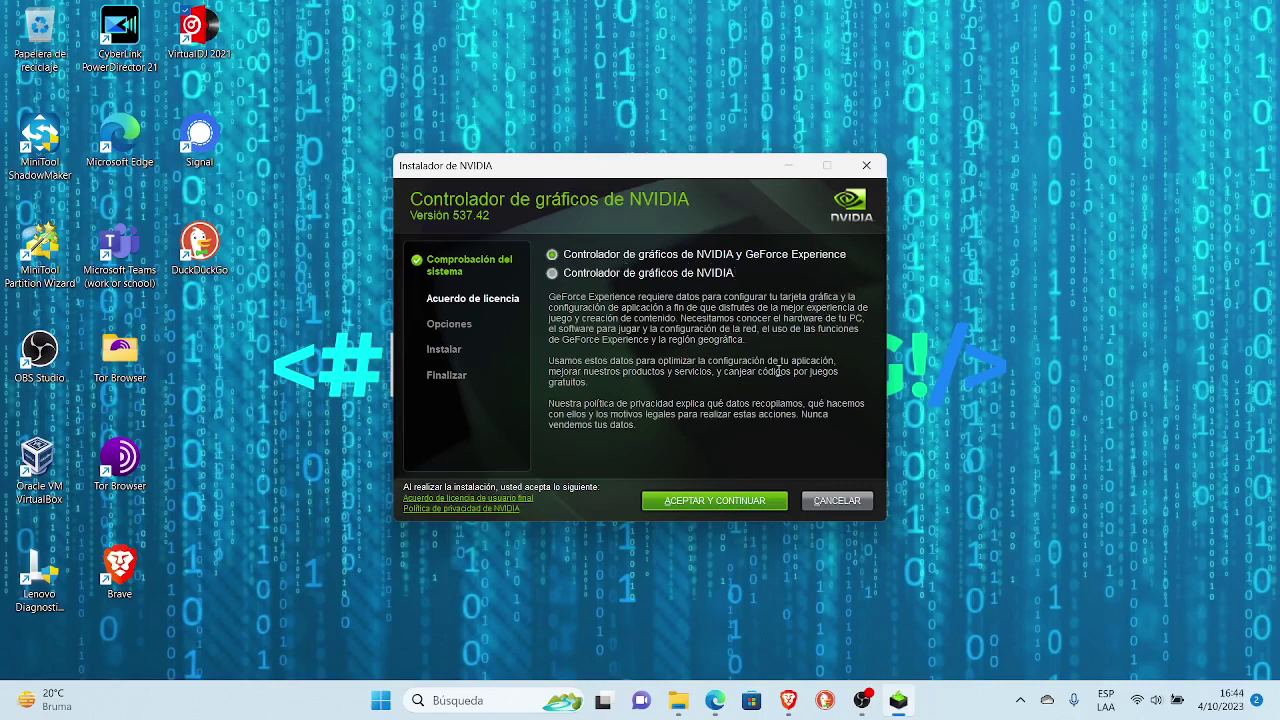
left_click(742, 506)
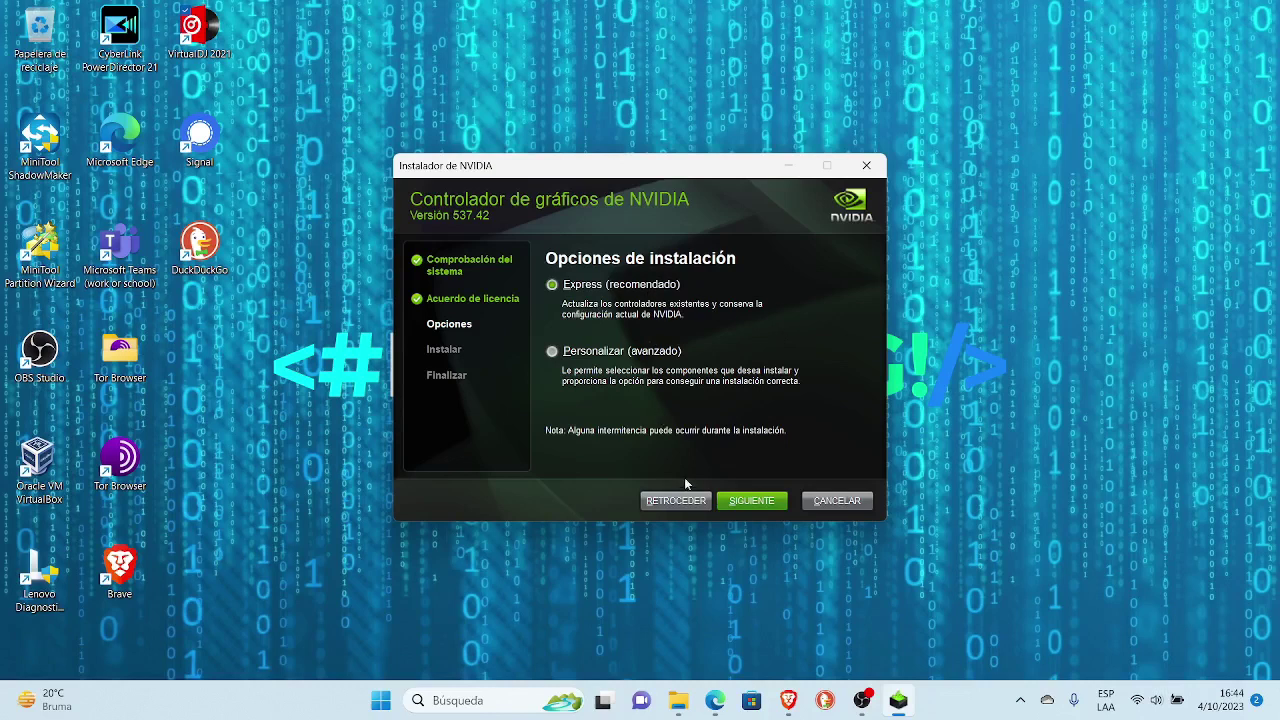
left_click(743, 503)
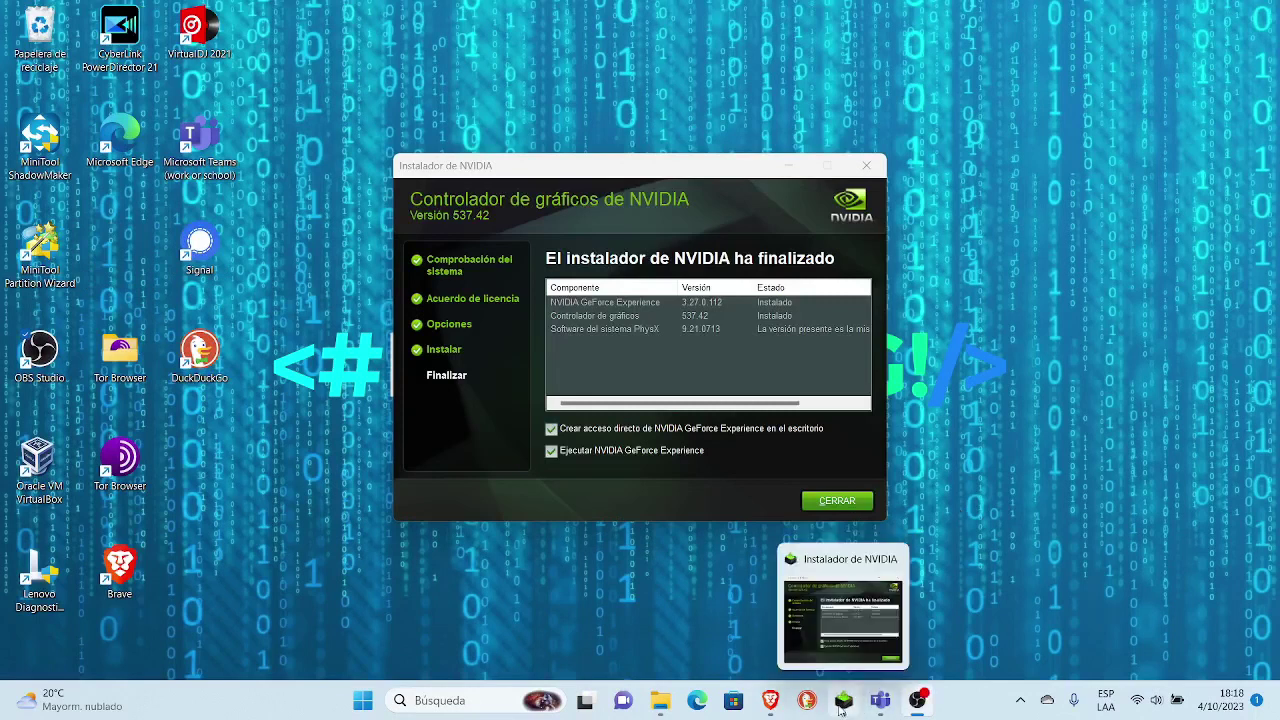
- Close the finished NVIDIA installer, keeping the options to create a GeForce Experience desktop shortcut and run the program
left_click(843, 702)
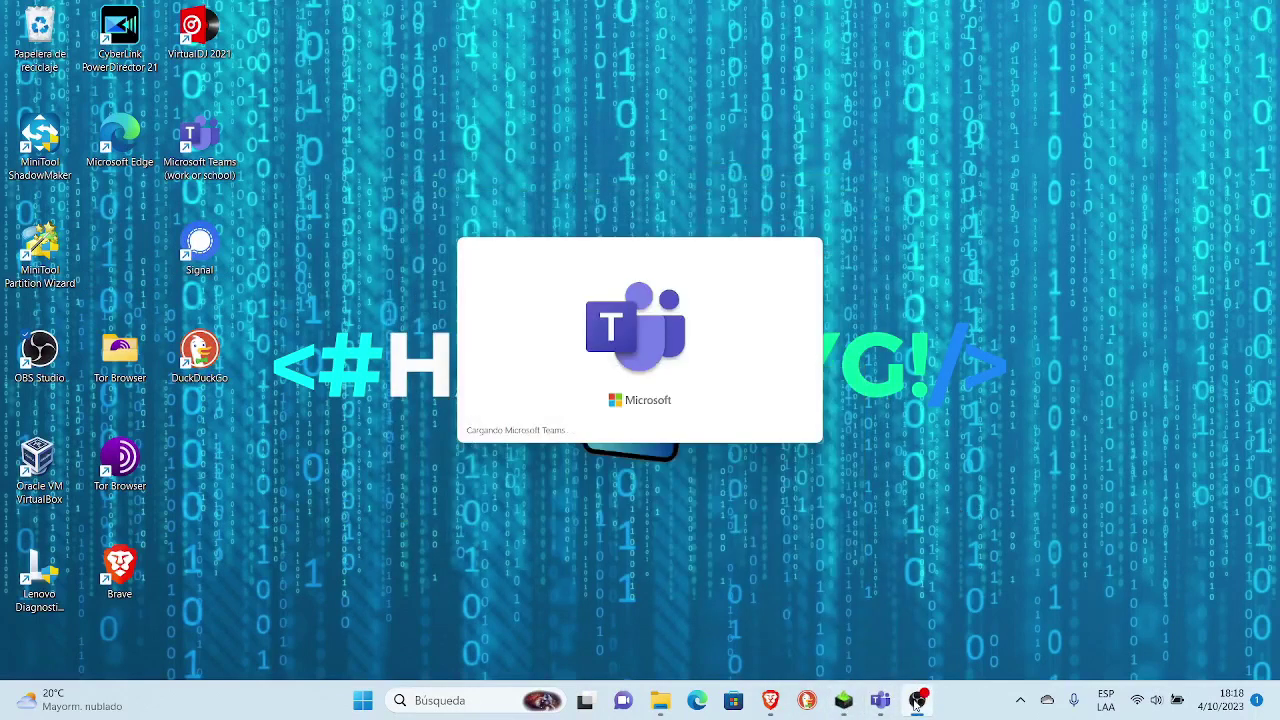
left_click(843, 701)
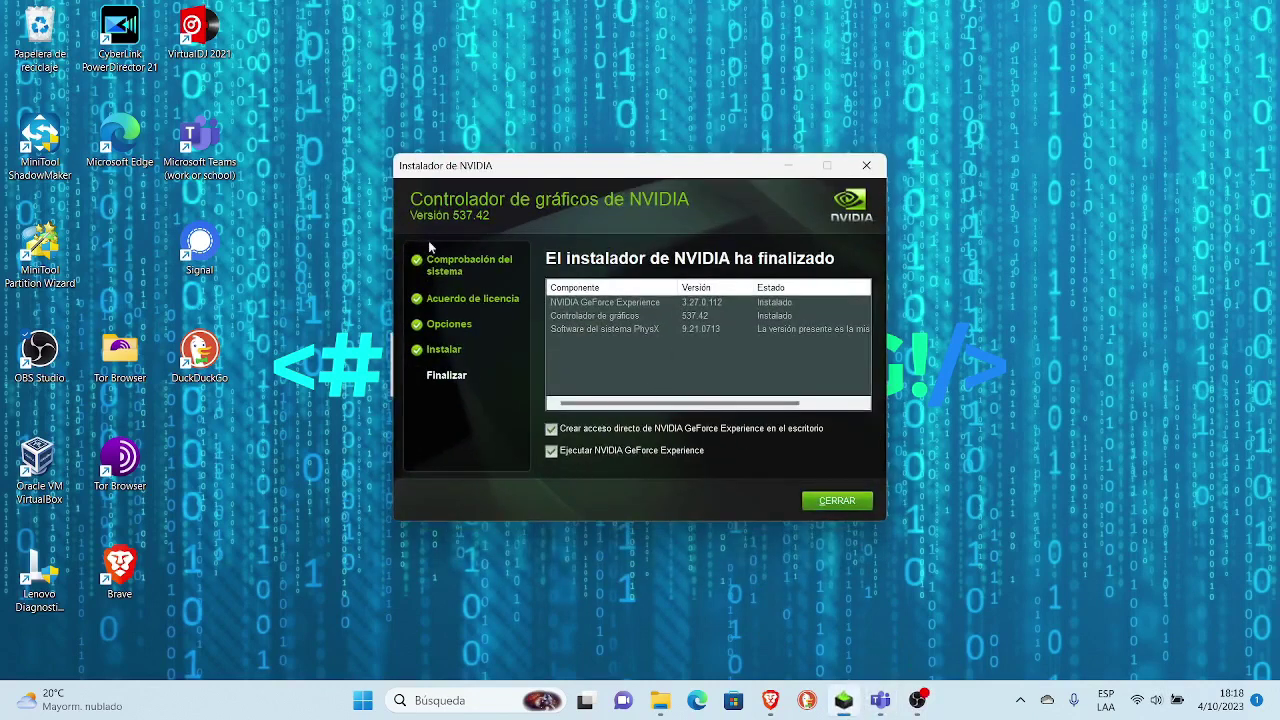
left_click(839, 503)
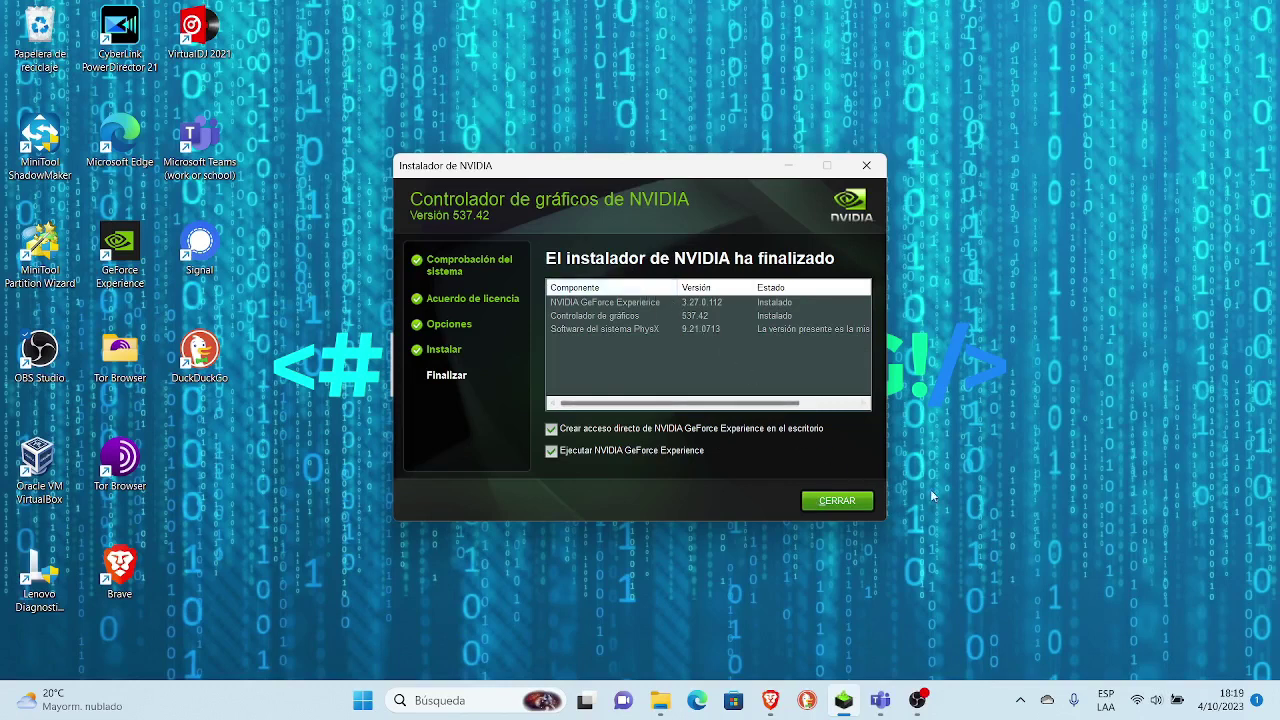
left_click(834, 505)
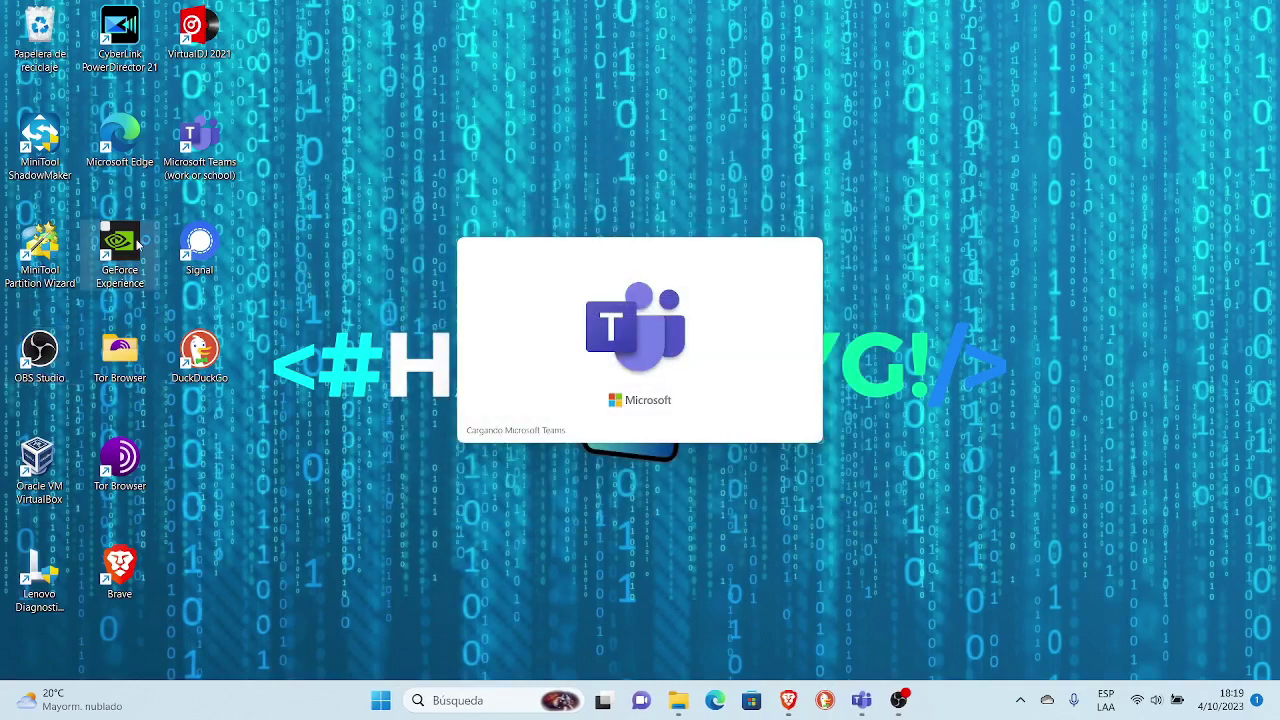
- Open GeForce Experience from its desktop shortcut and accept its privacy and licence terms to continue
mouse_move(906, 704)
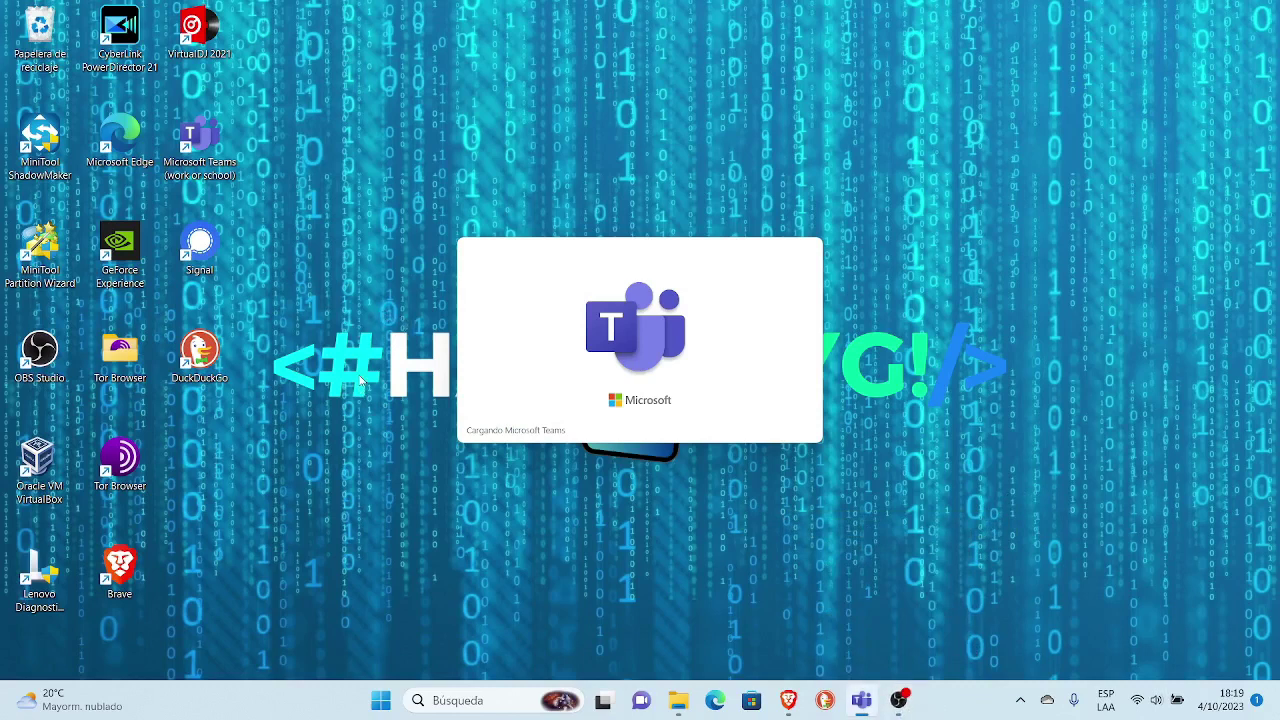
left_click(126, 265)
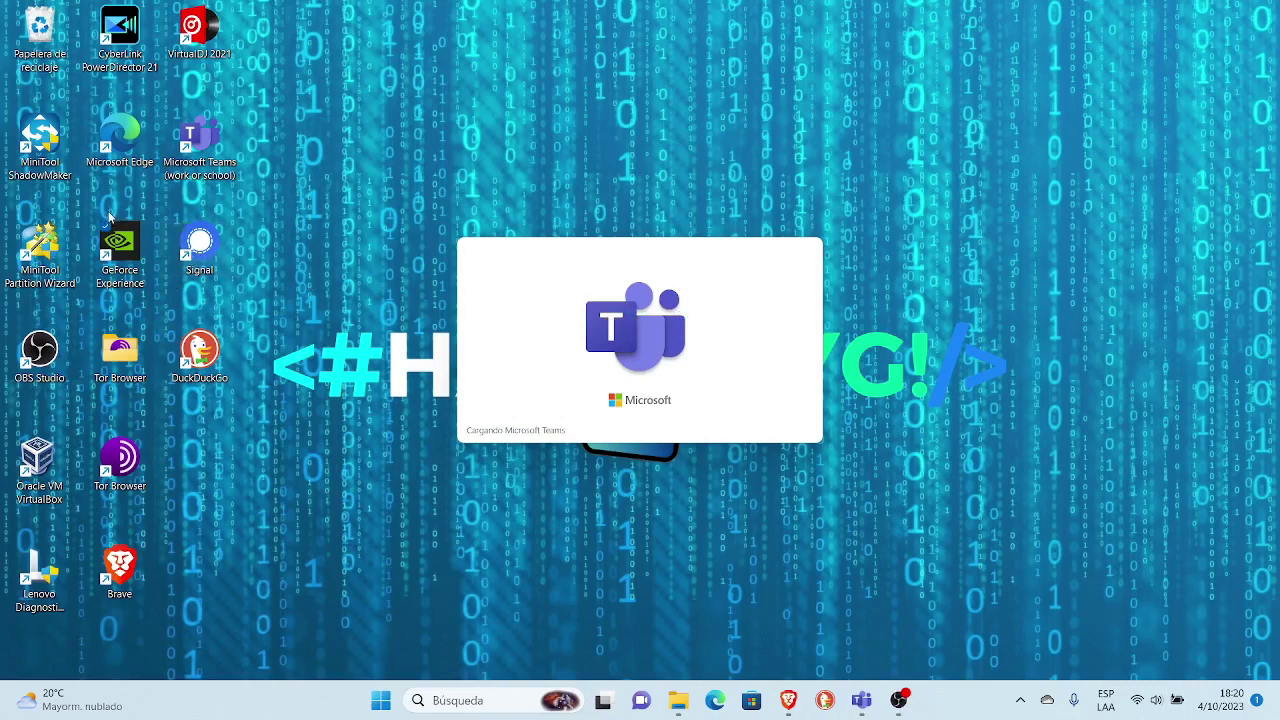
left_click(120, 250)
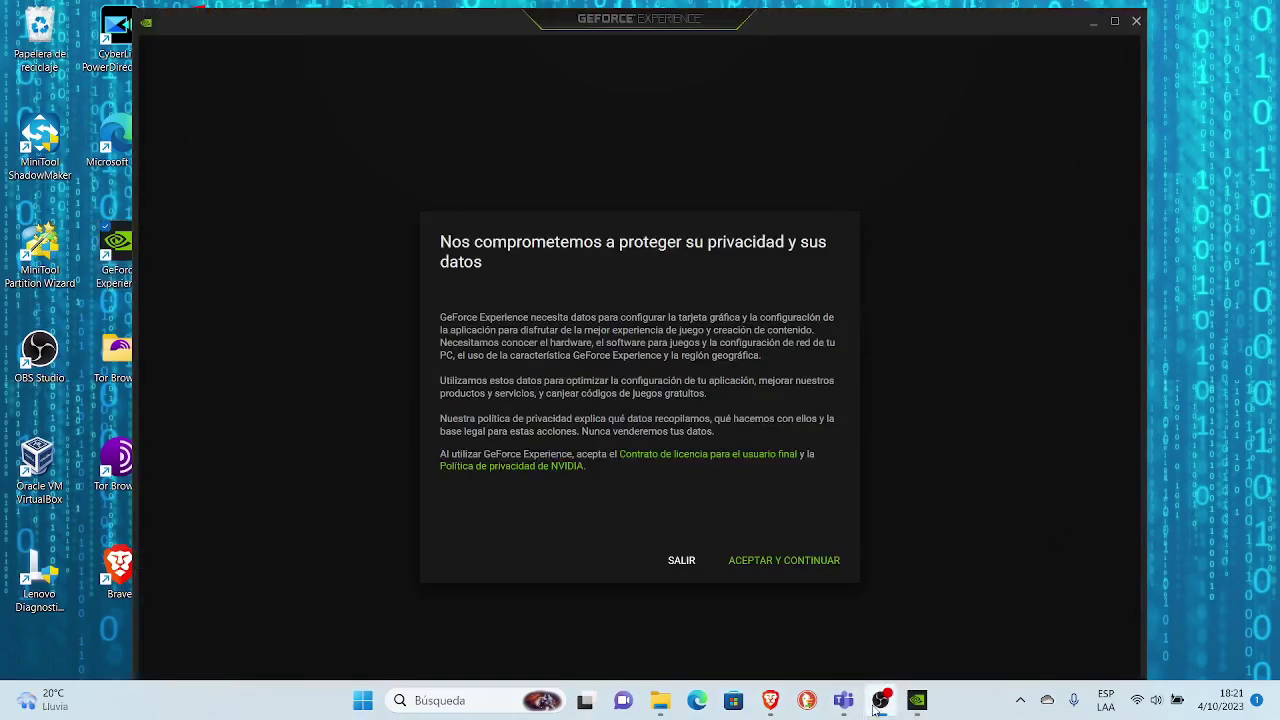
mouse_move(884, 704)
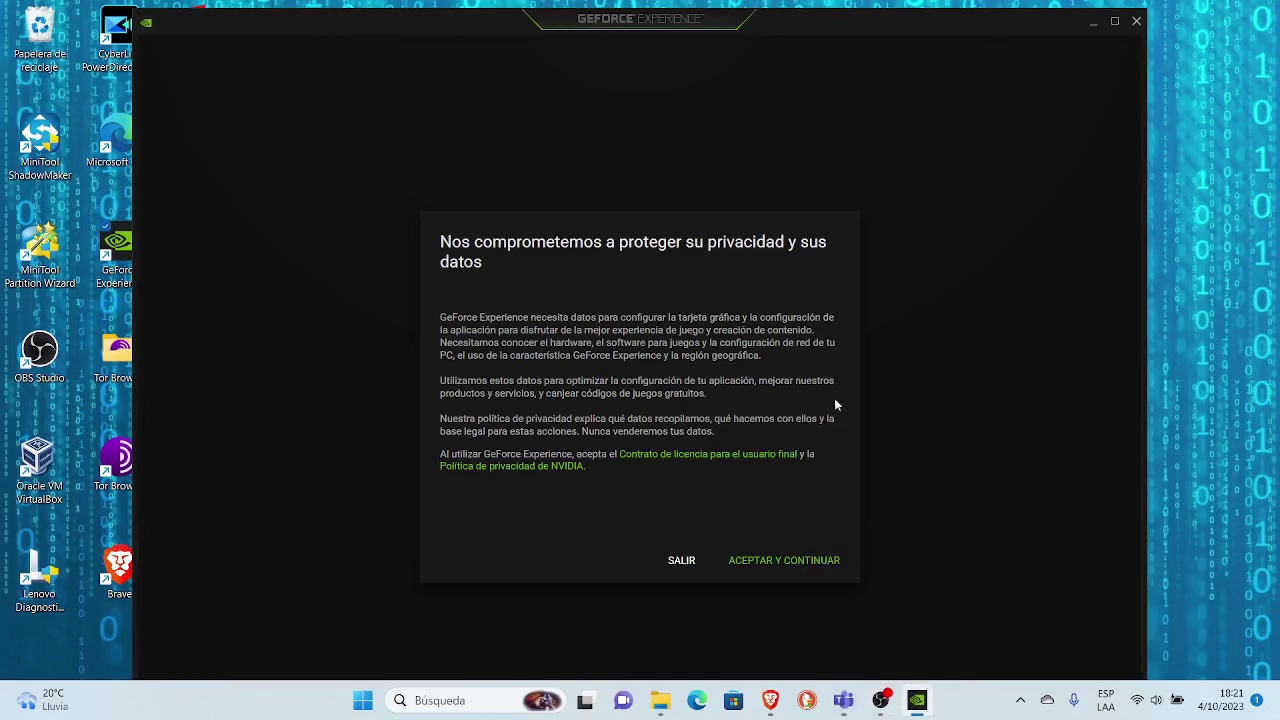
left_click(765, 562)
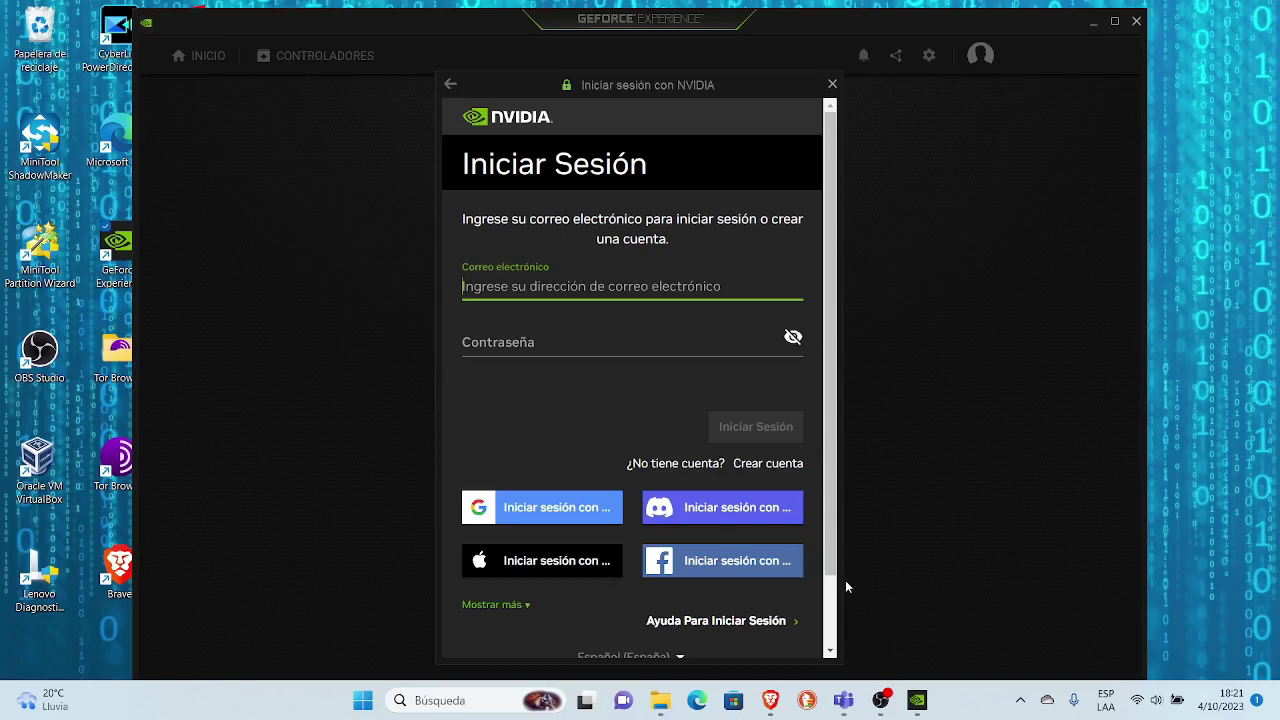
- Look through the NVIDIA sign-in form and its language list, cancelling the list without choosing another language
scroll(840, 560, "down", 1)
mouse_move(830, 597)
left_mouse_down()
mouse_move(832, 510)
mouse_move(849, 650)
mouse_move(820, 363)
mouse_move(851, 610)
left_mouse_up()
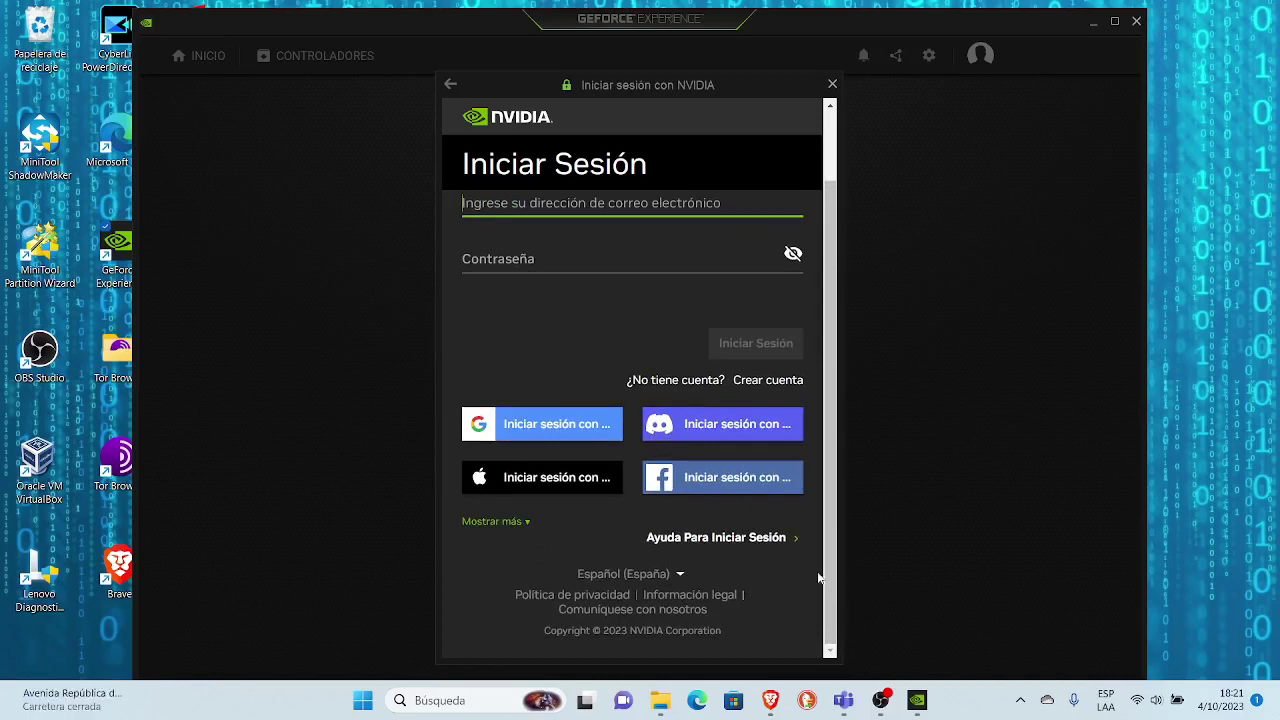
left_click(680, 578)
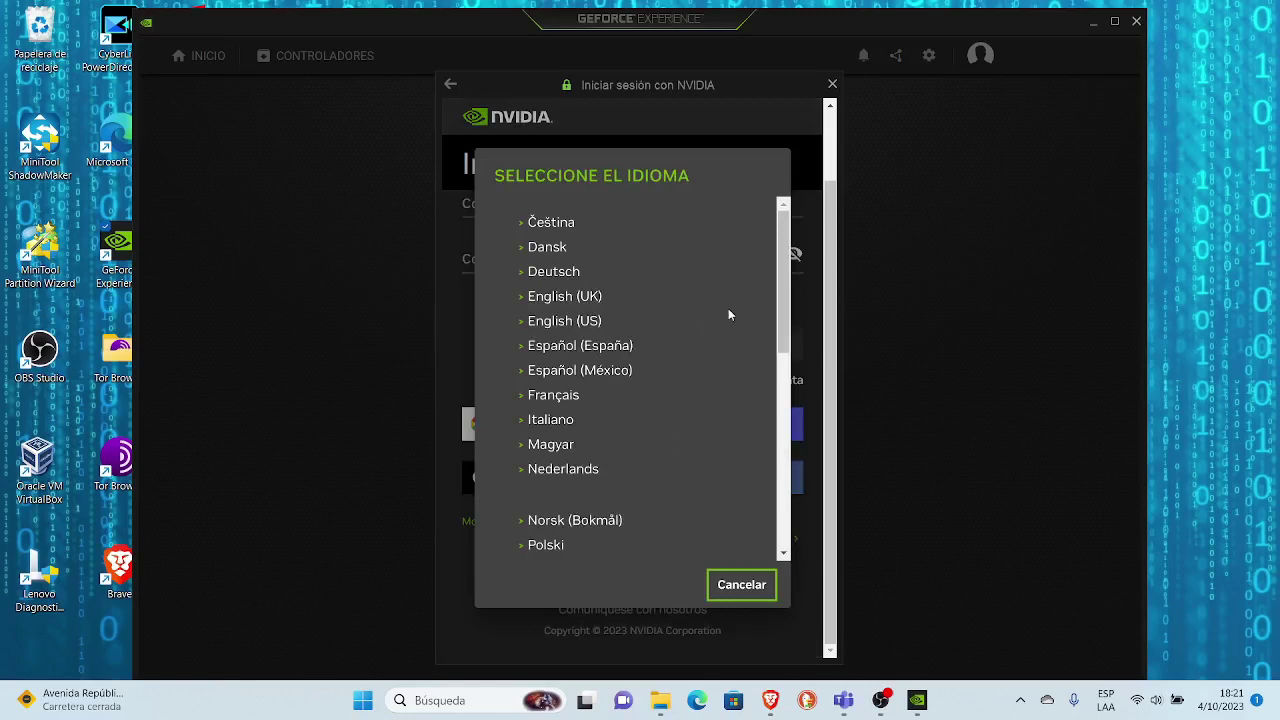
left_click_drag(782, 318, 766, 263)
left_click(743, 587)
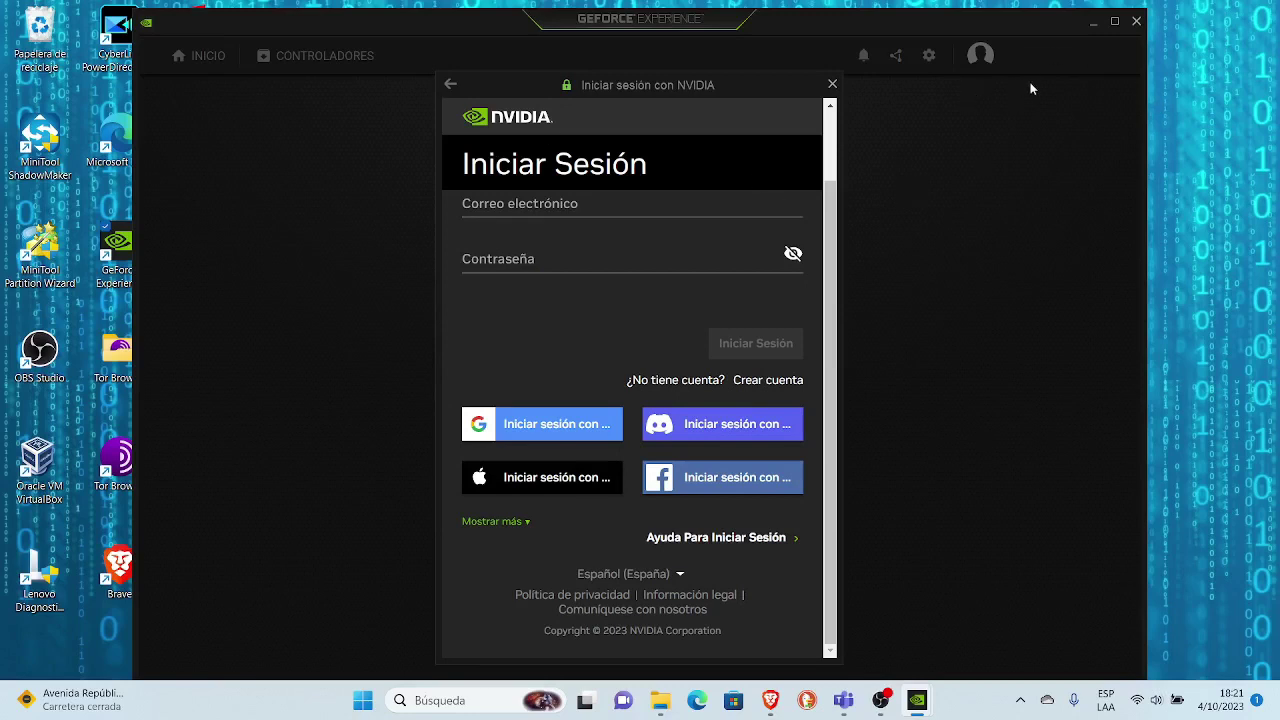
left_click_drag(827, 257, 825, 180)
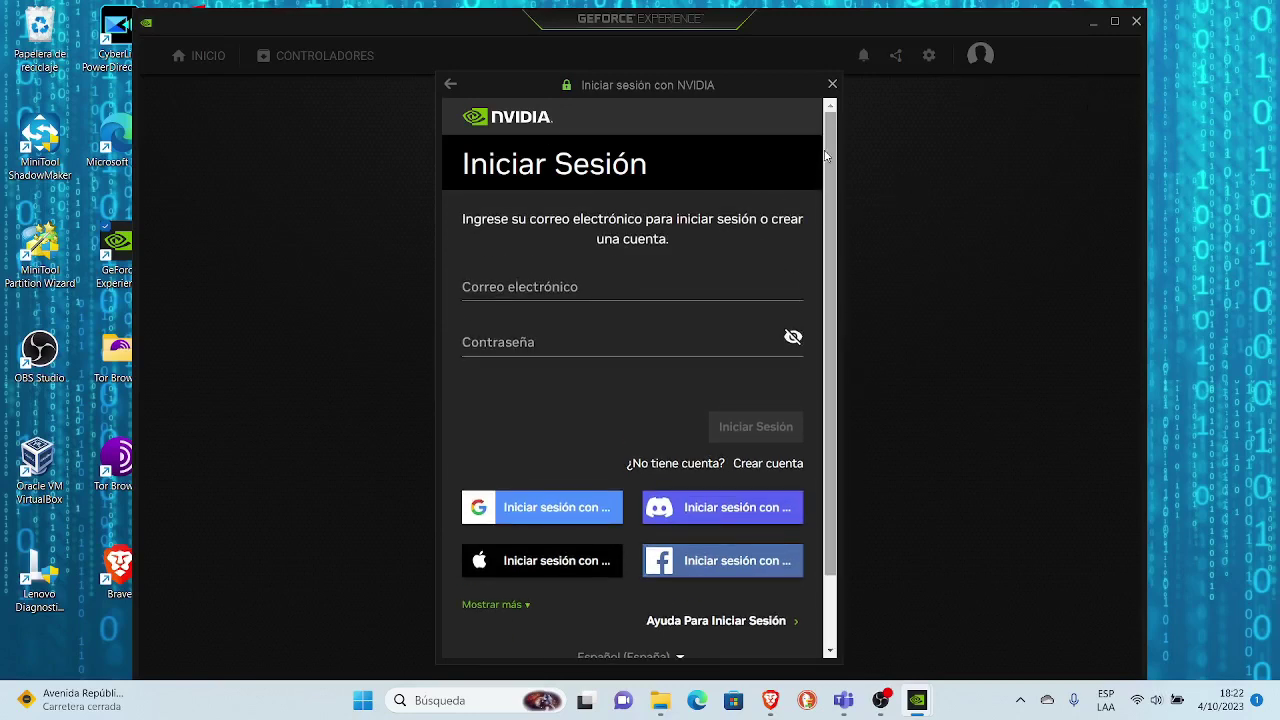